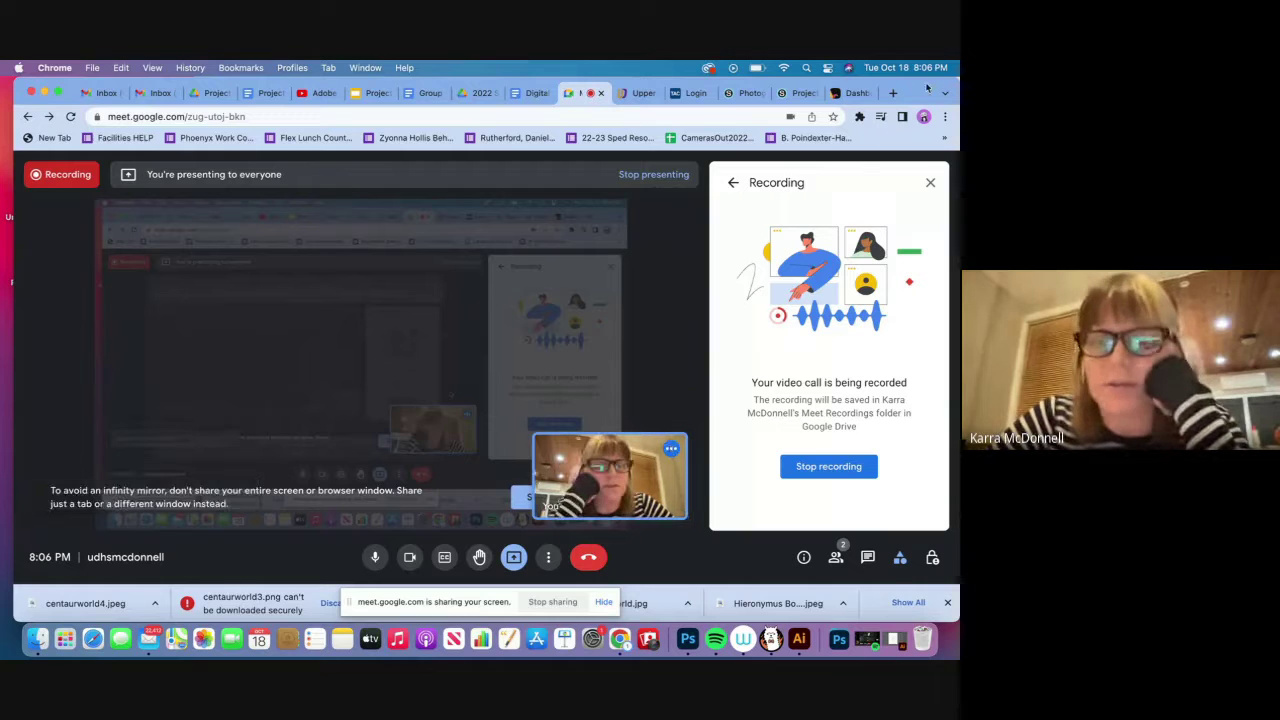
Shift the Chrome call window down and left so FireAlpaca shows behind it.
mouse_move(928, 88)
mouse_down()
mouse_move(798, 332)
mouse_move(913, 86)
mouse_up()
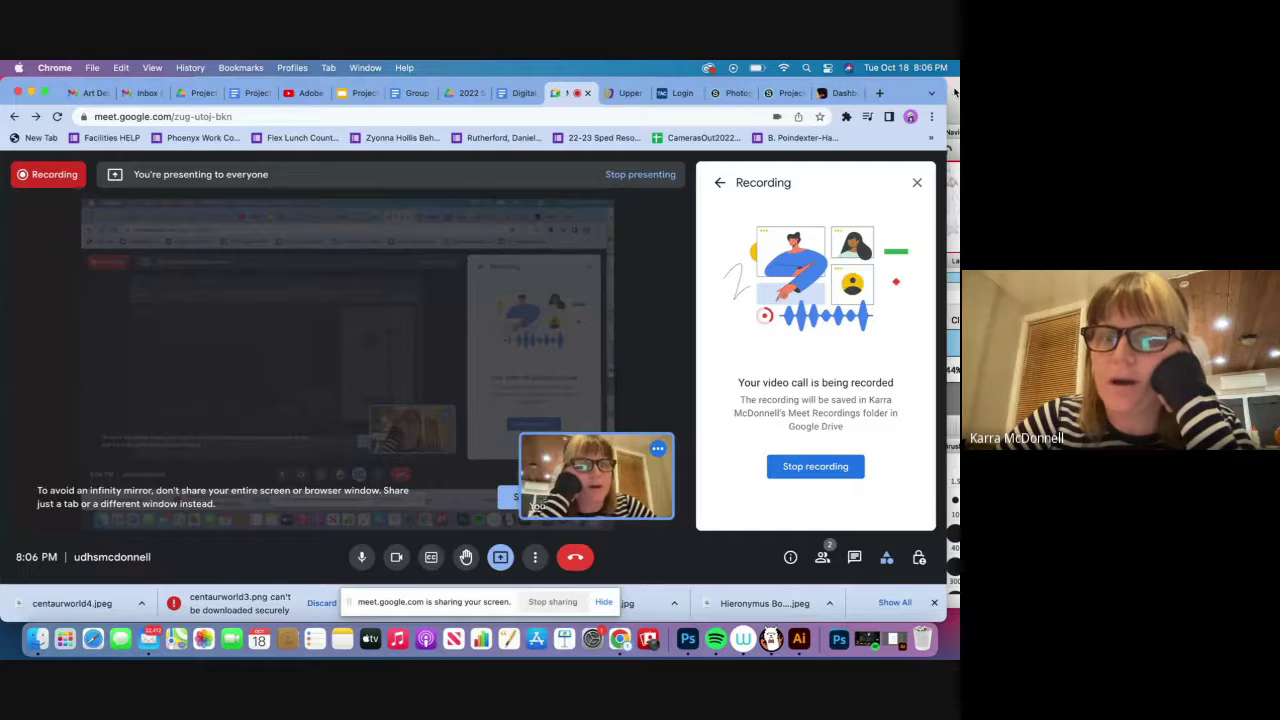
Bring project 5 SKETCH.mdp forward, nudge its window left, and show Layer1's reference photo.
click(950, 91)
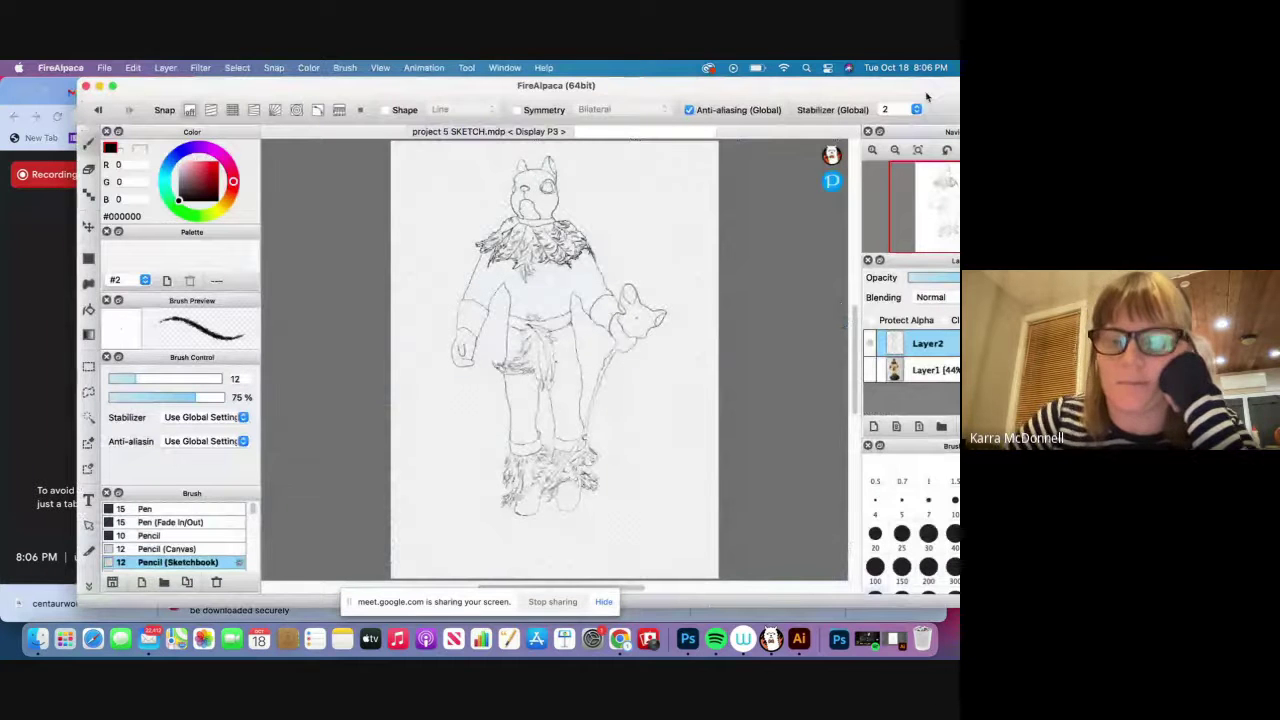
drag(922, 88, 872, 80)
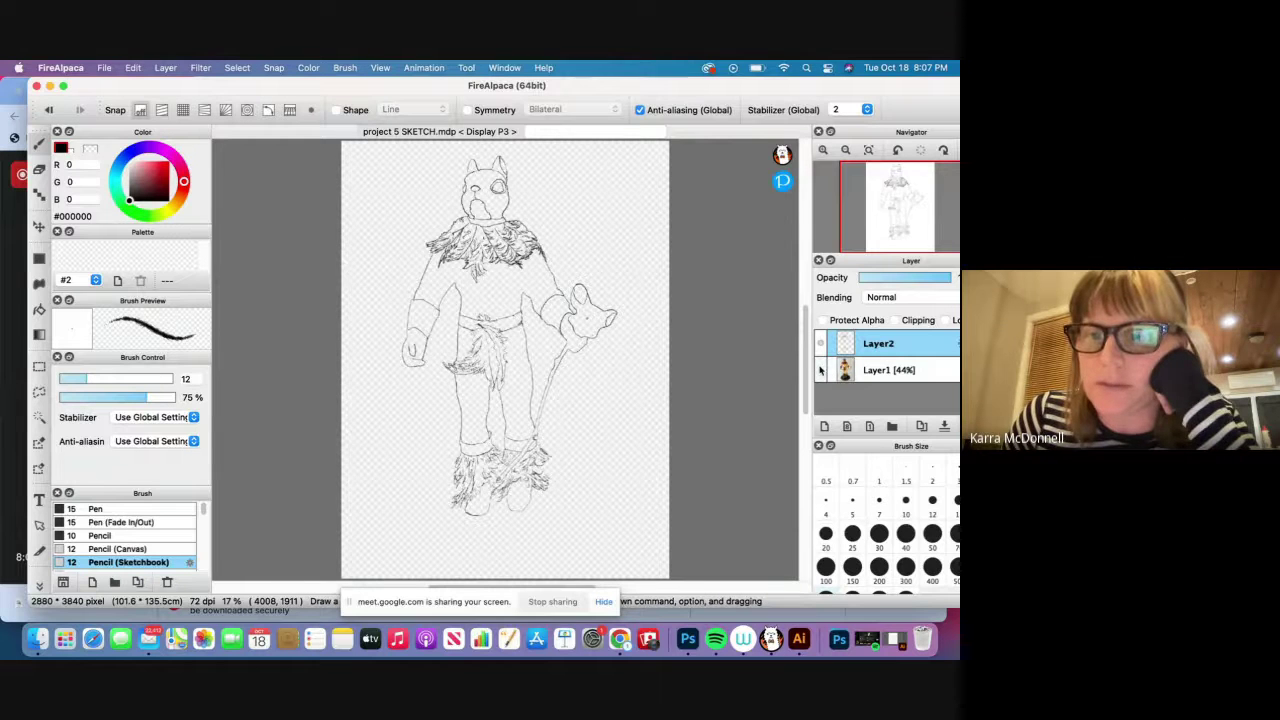
click(821, 370)
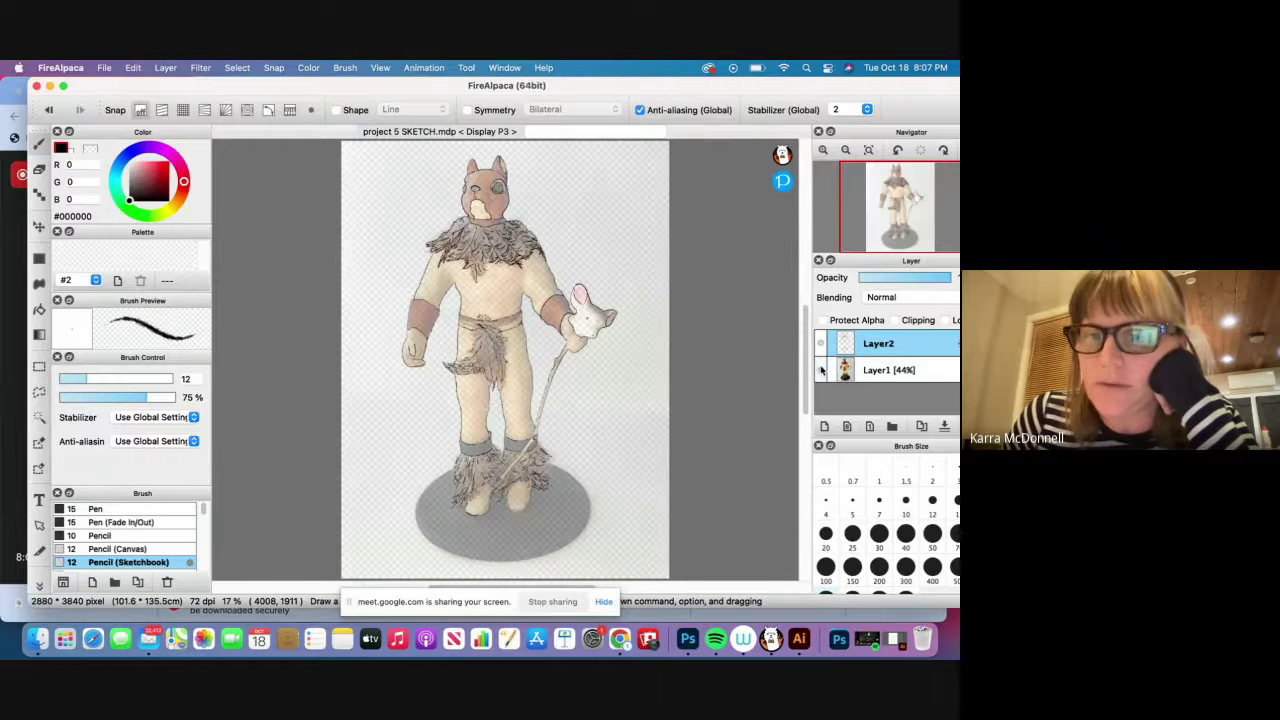
click(120, 640)
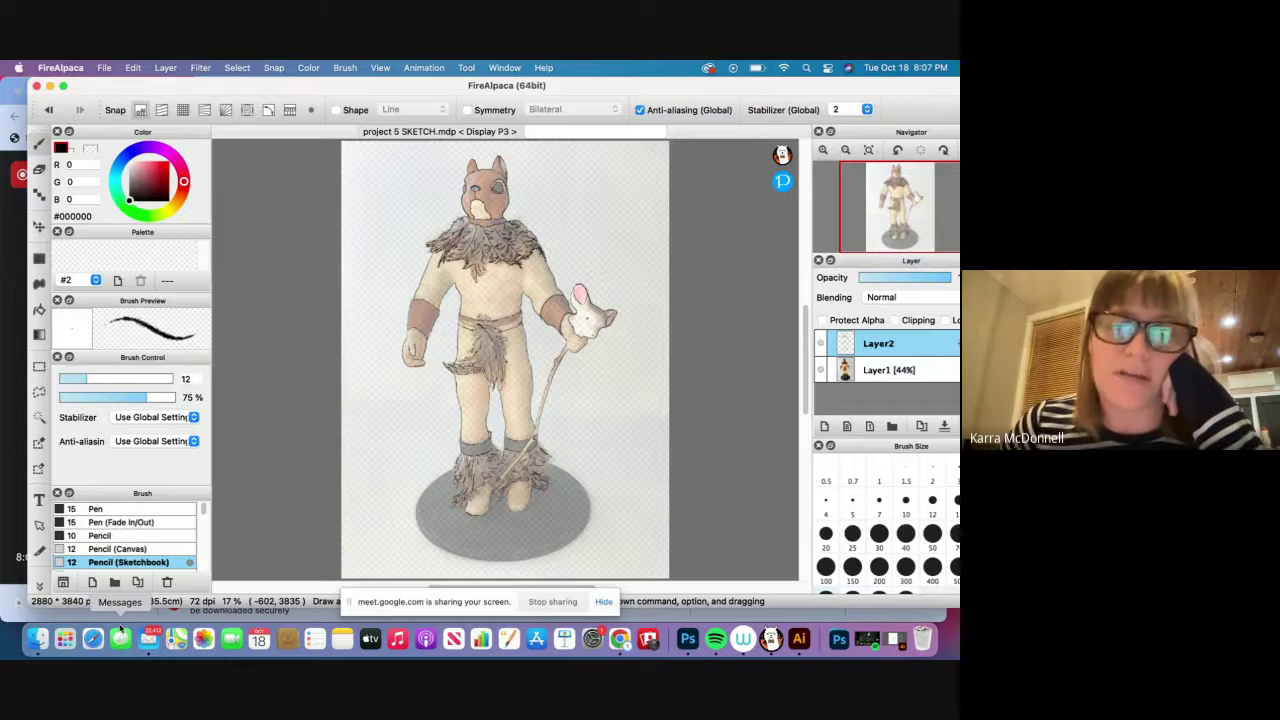
Hide Layer2's sketch lines and raise Layer1's reference photo to 100% opacity.
click(820, 344)
click(880, 372)
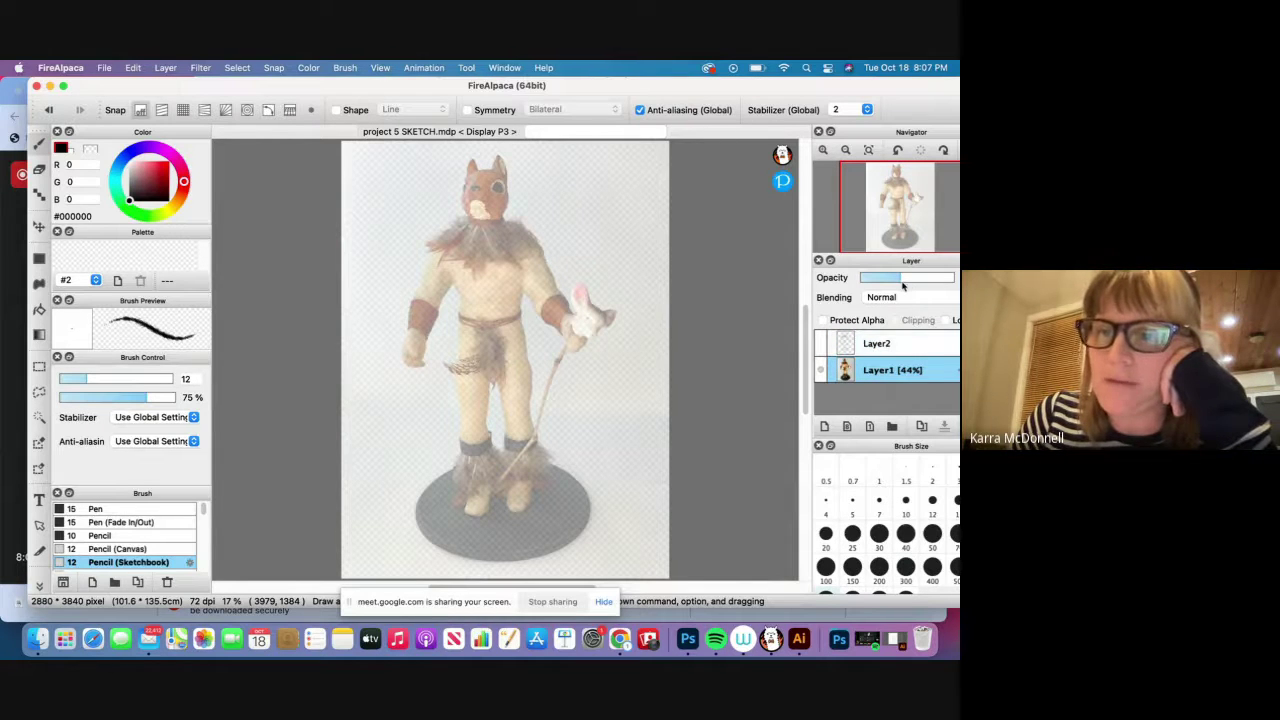
drag(899, 284, 956, 287)
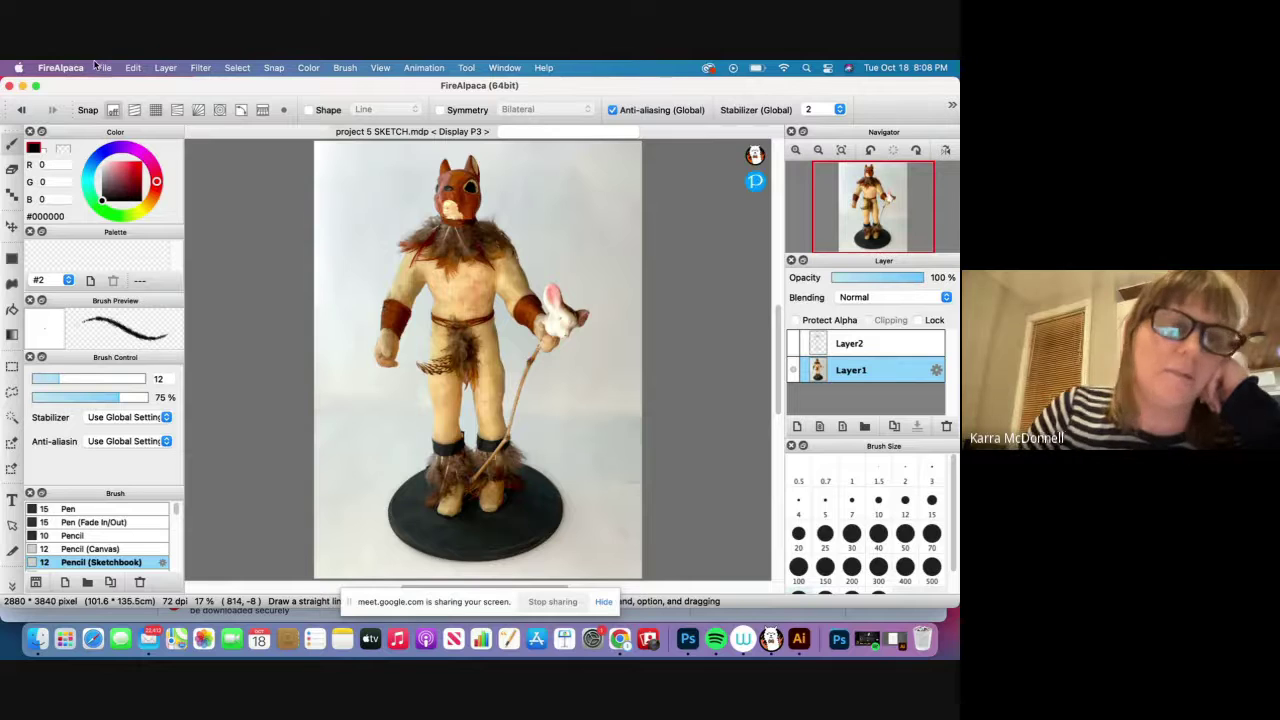
Glance at the File and Window menus, then set Layer1's photo to 50% opacity, leaving Layer2 hidden.
click(103, 68)
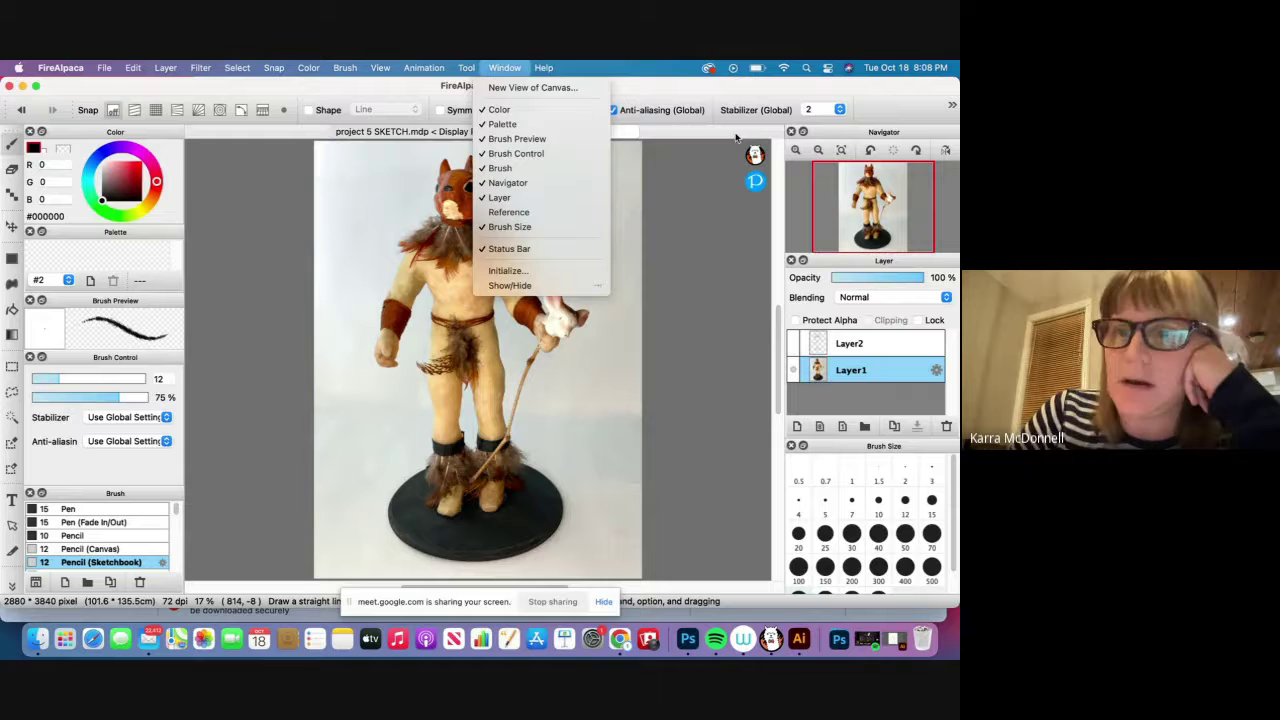
click(899, 86)
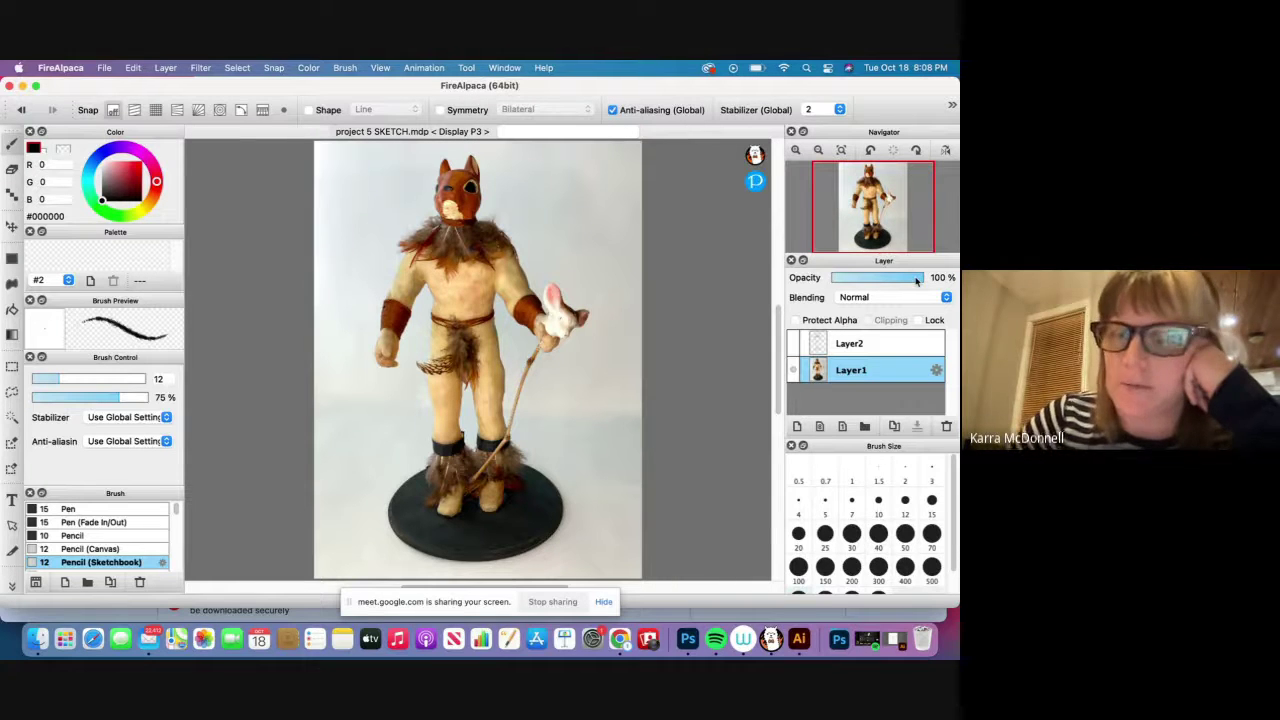
drag(922, 281, 880, 281)
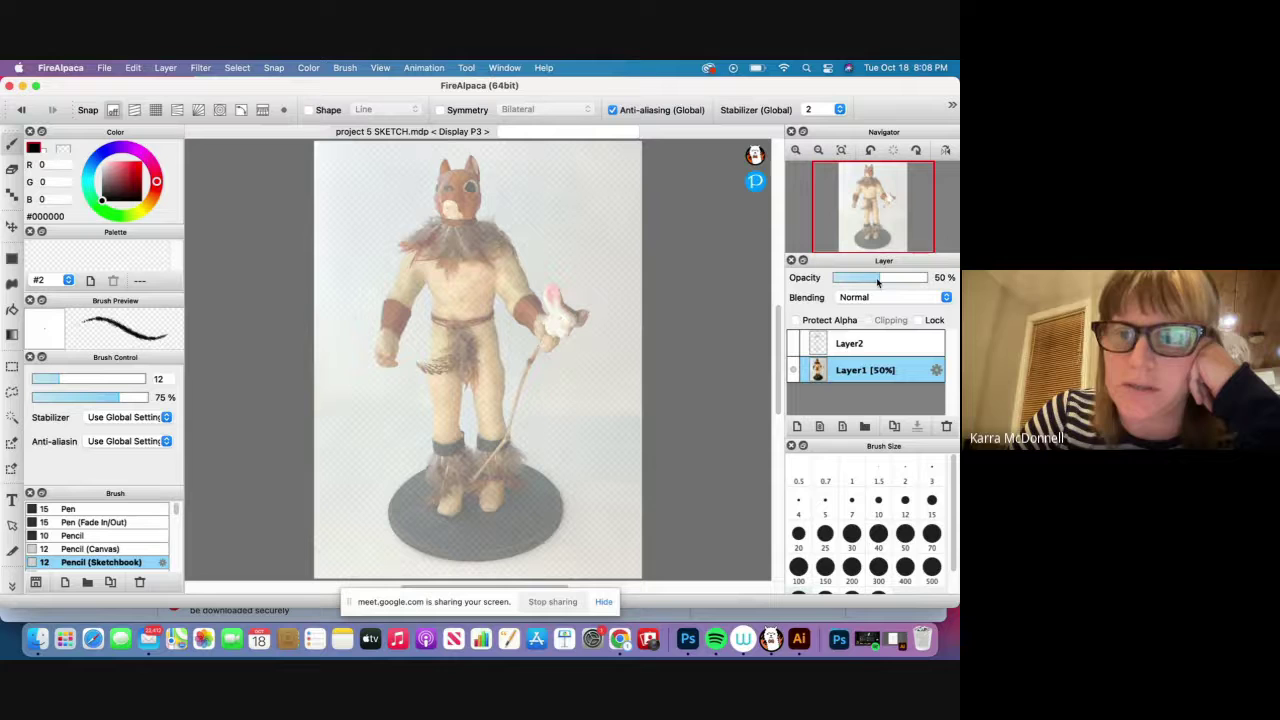
click(795, 344)
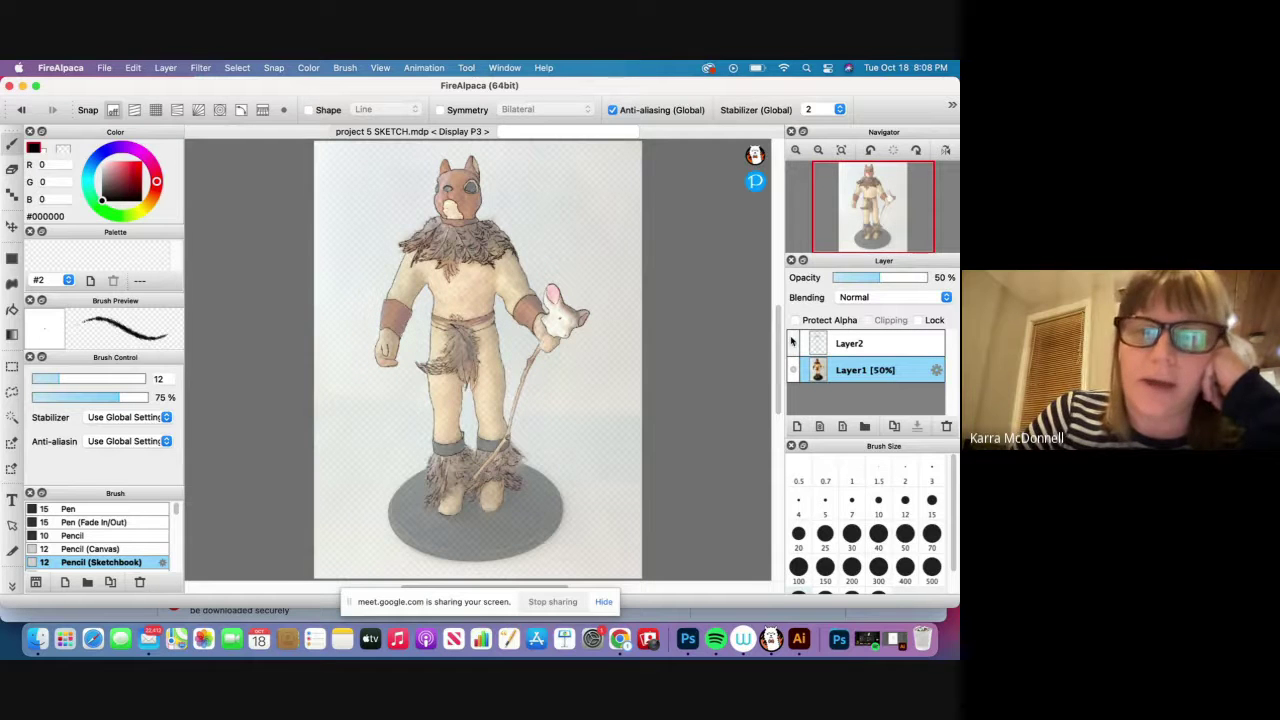
click(795, 344)
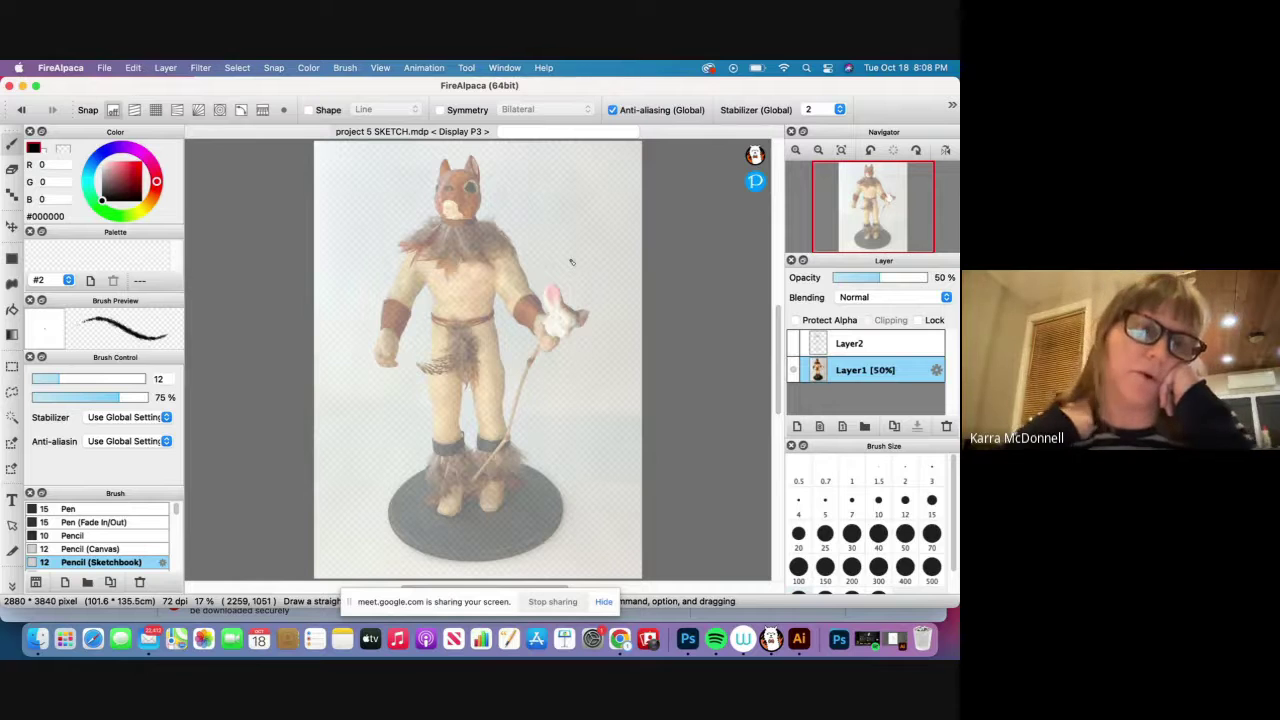
click(797, 427)
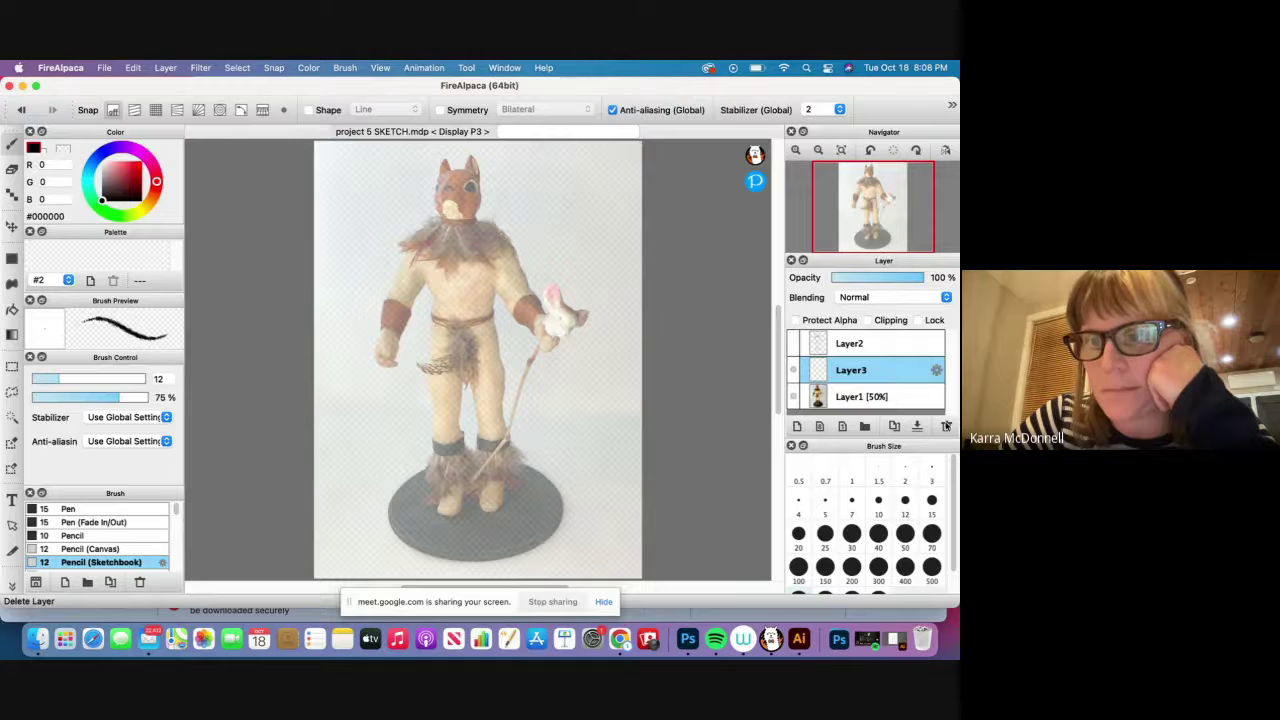
key(Delete)
click(792, 344)
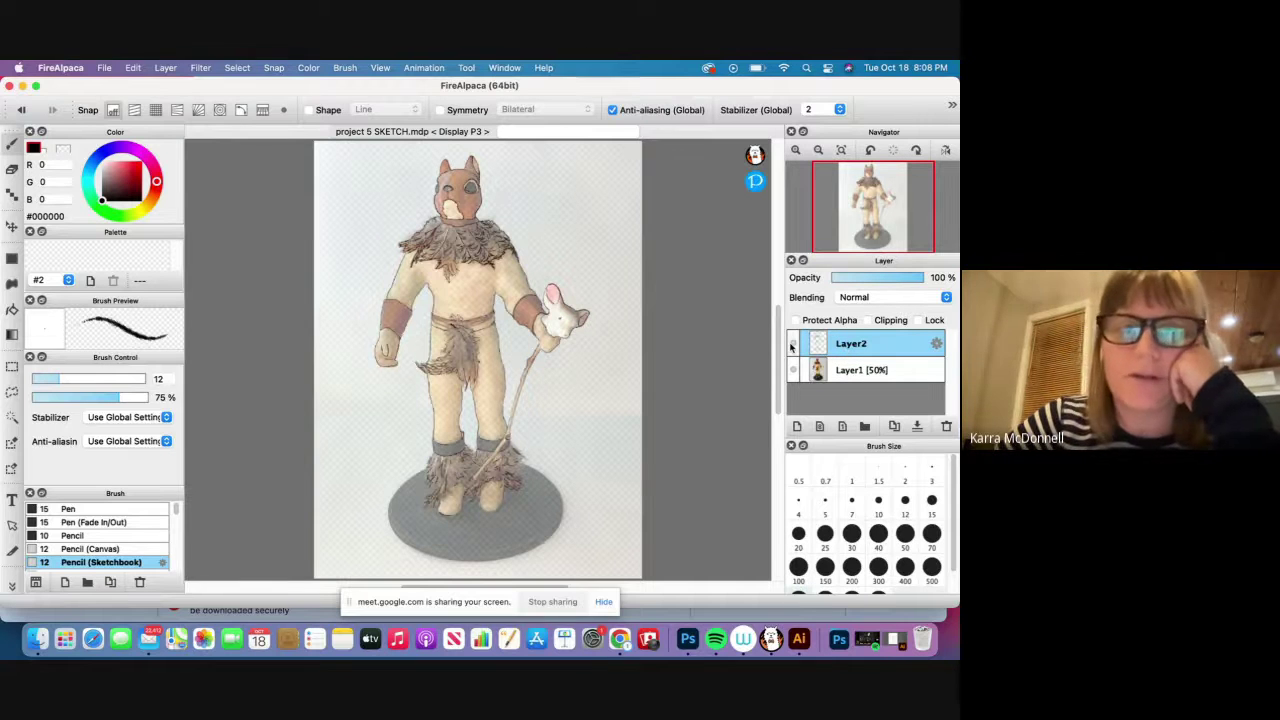
click(792, 370)
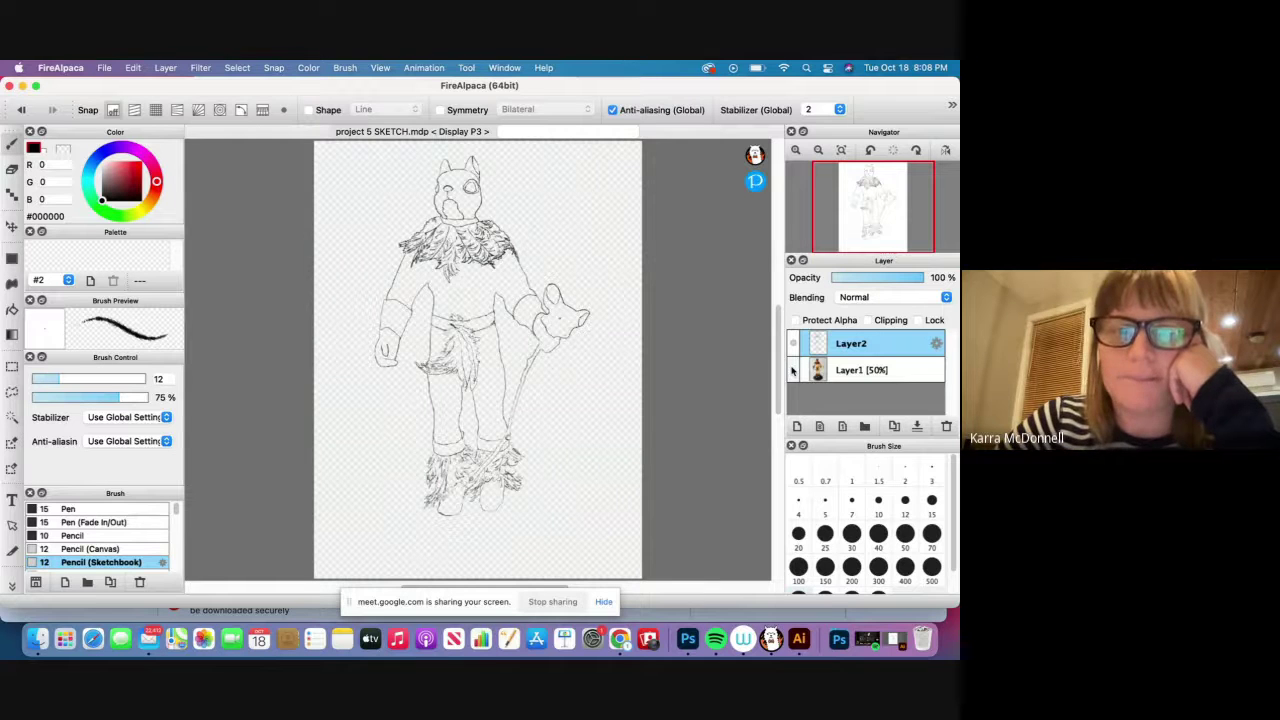
click(792, 370)
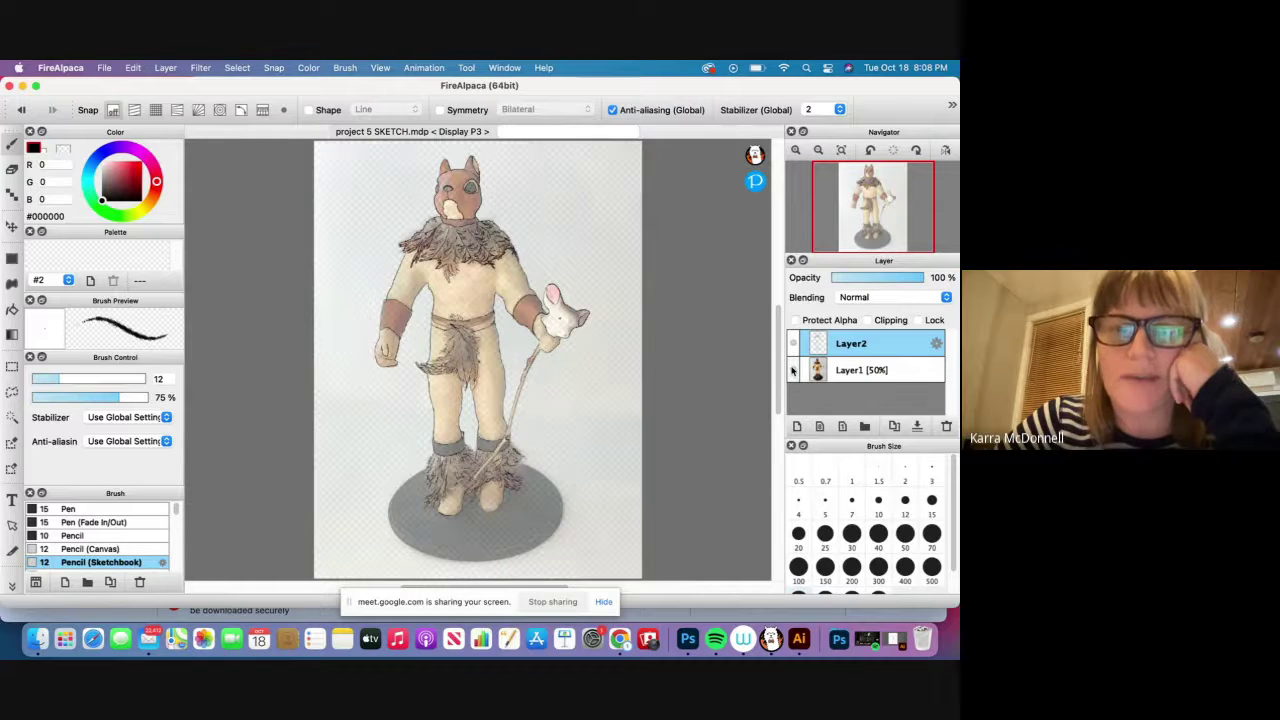
click(792, 370)
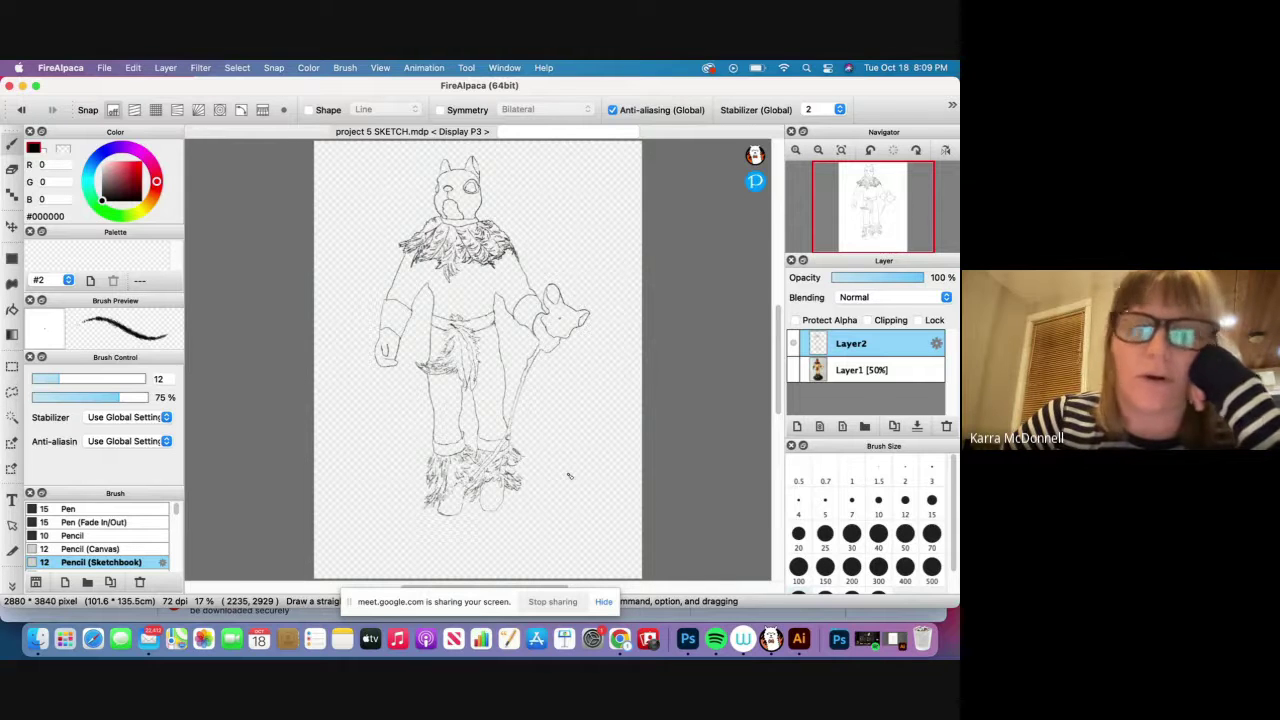
click(793, 370)
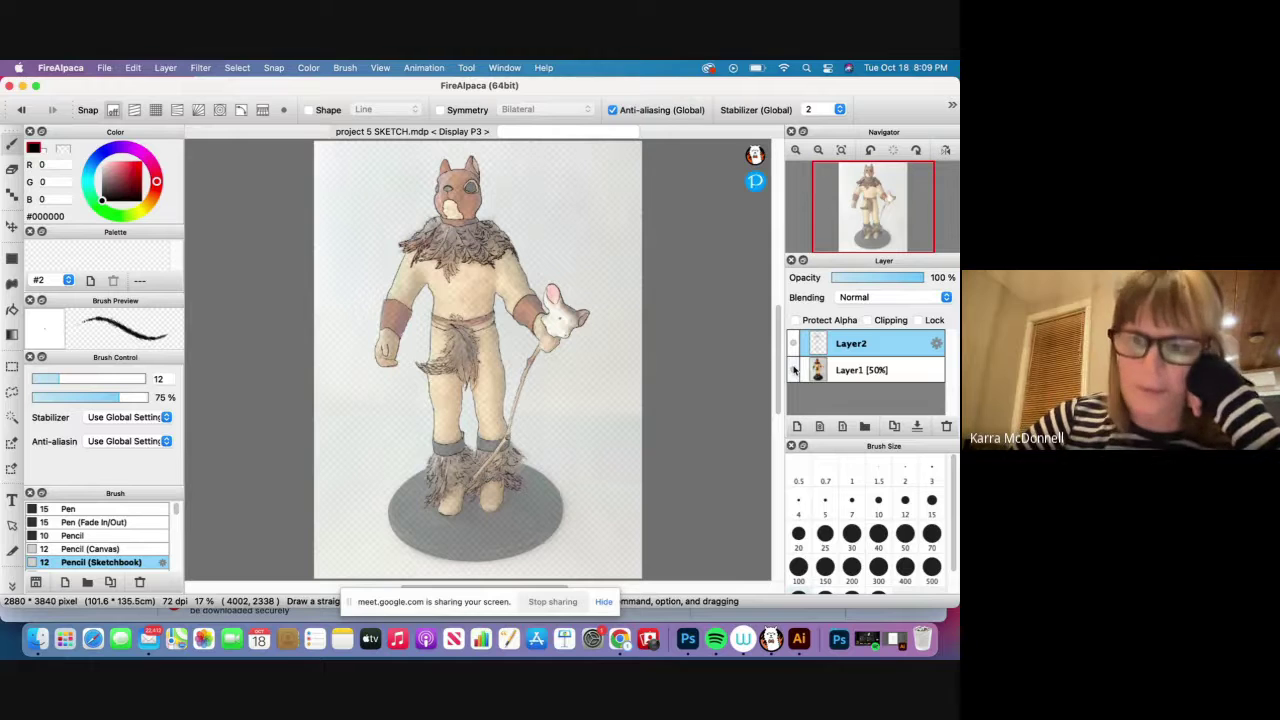
Hide Layer2's sketch lines and add a new empty layer, Layer3.
click(795, 344)
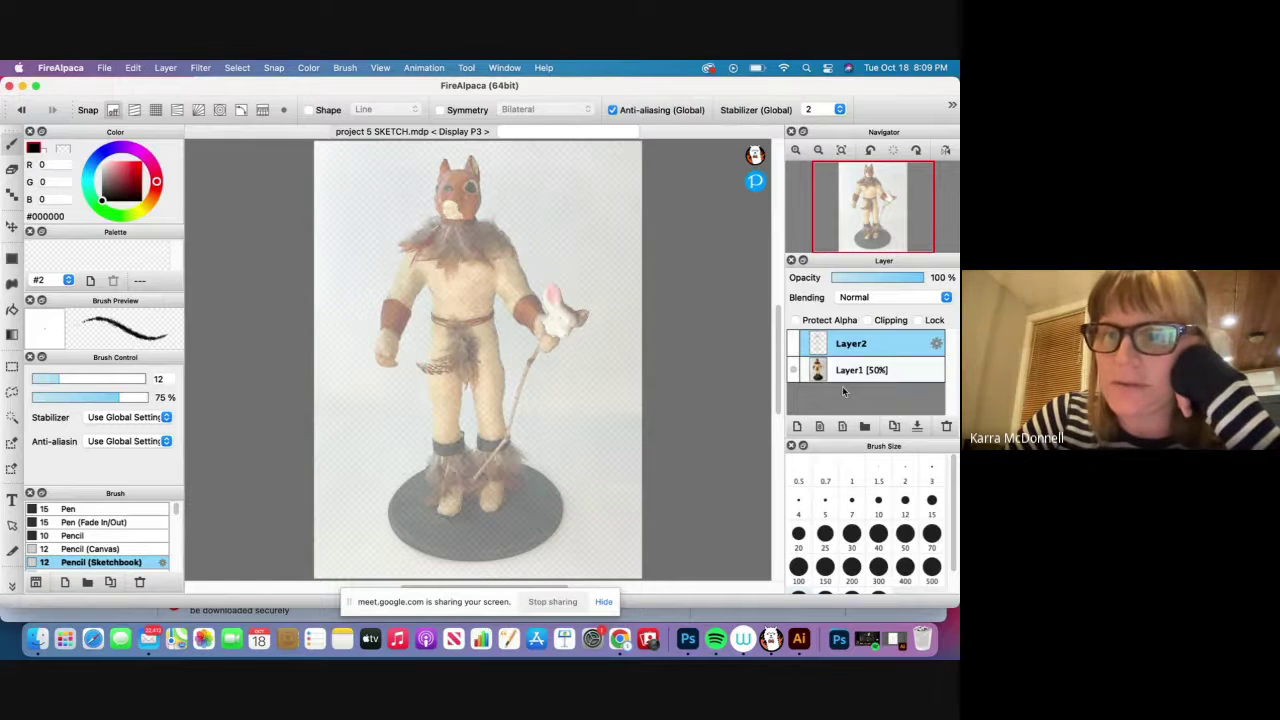
click(801, 427)
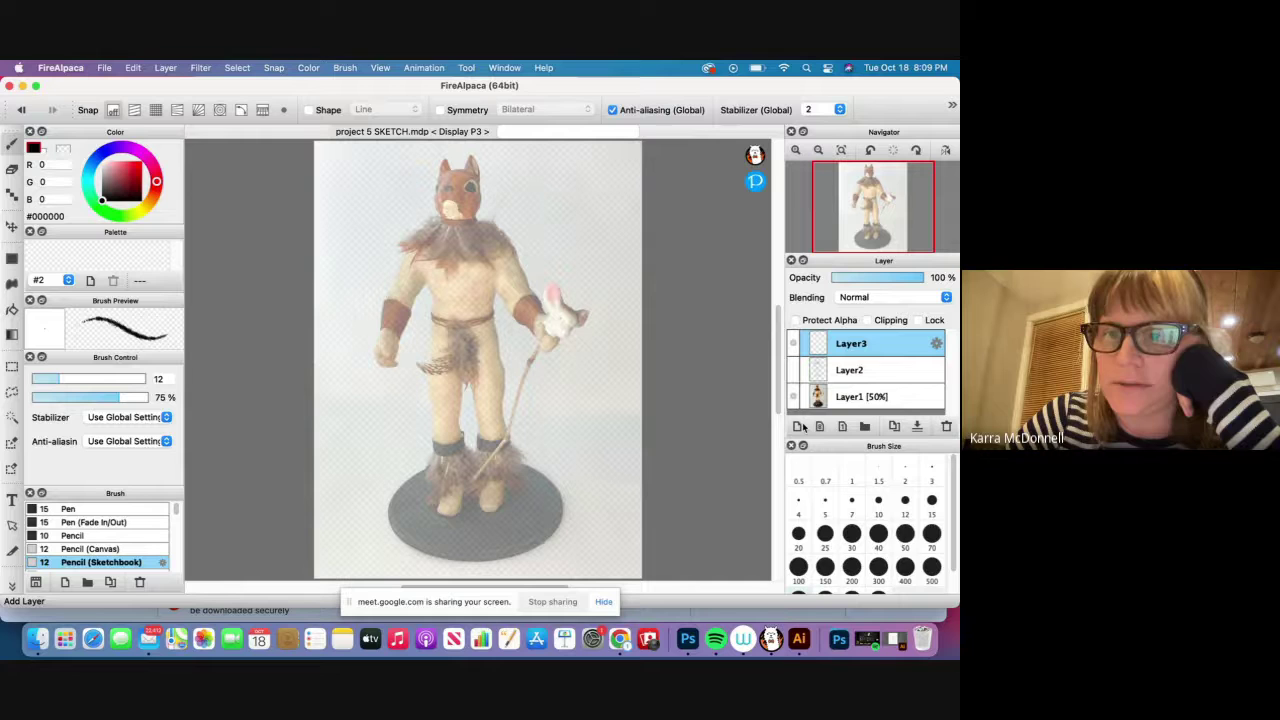
click(866, 374)
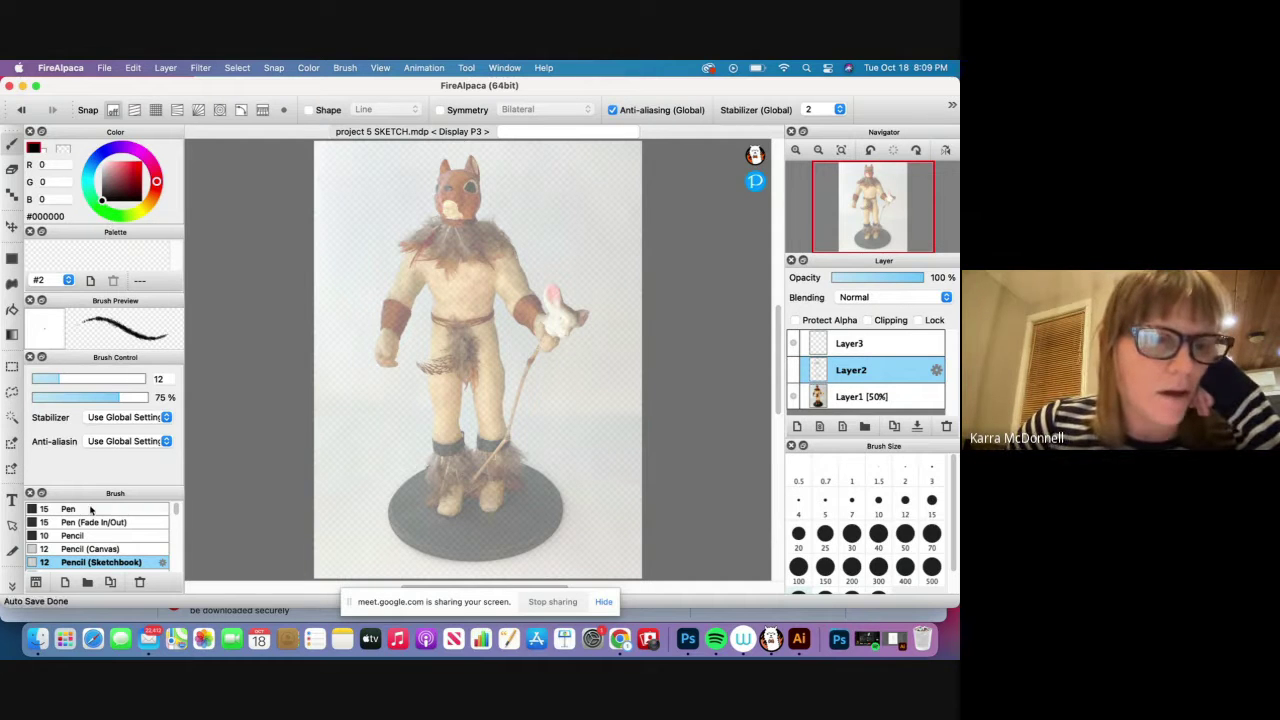
Choose the Pen (Fade In/Out) brush and briefly check Layer2's sketch before hiding it again.
click(133, 510)
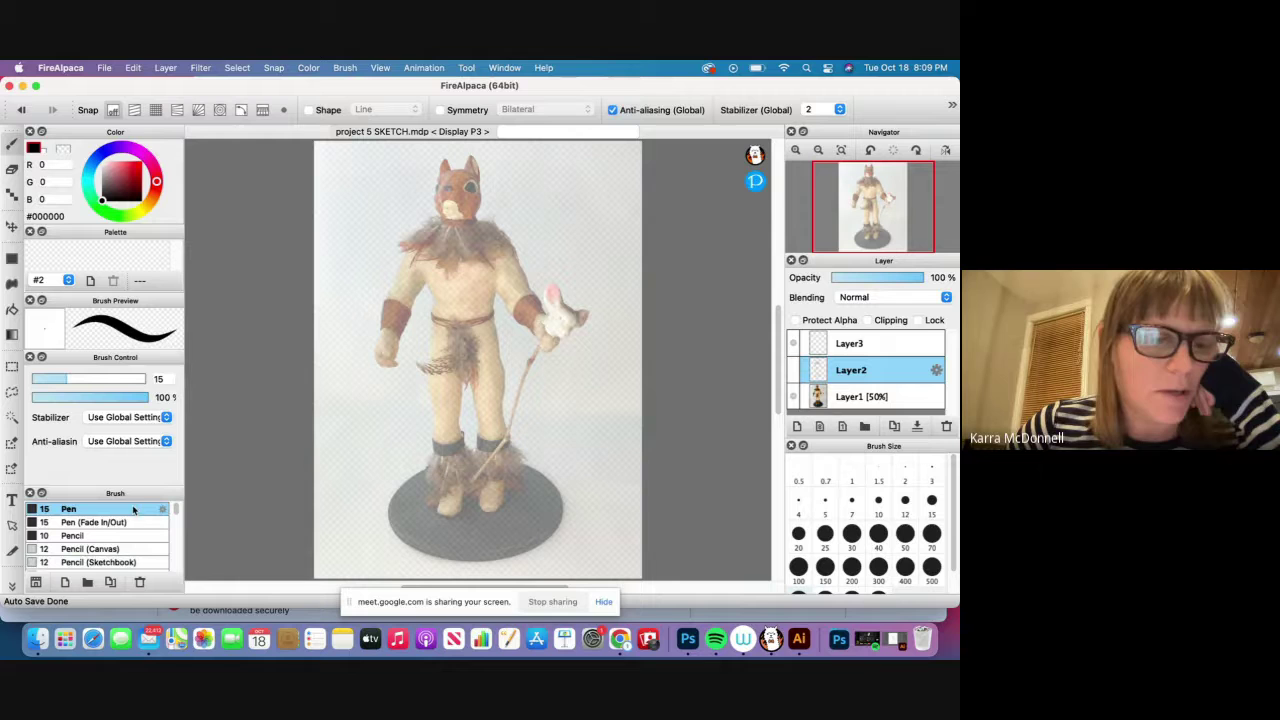
scroll(176, 513, down, 2)
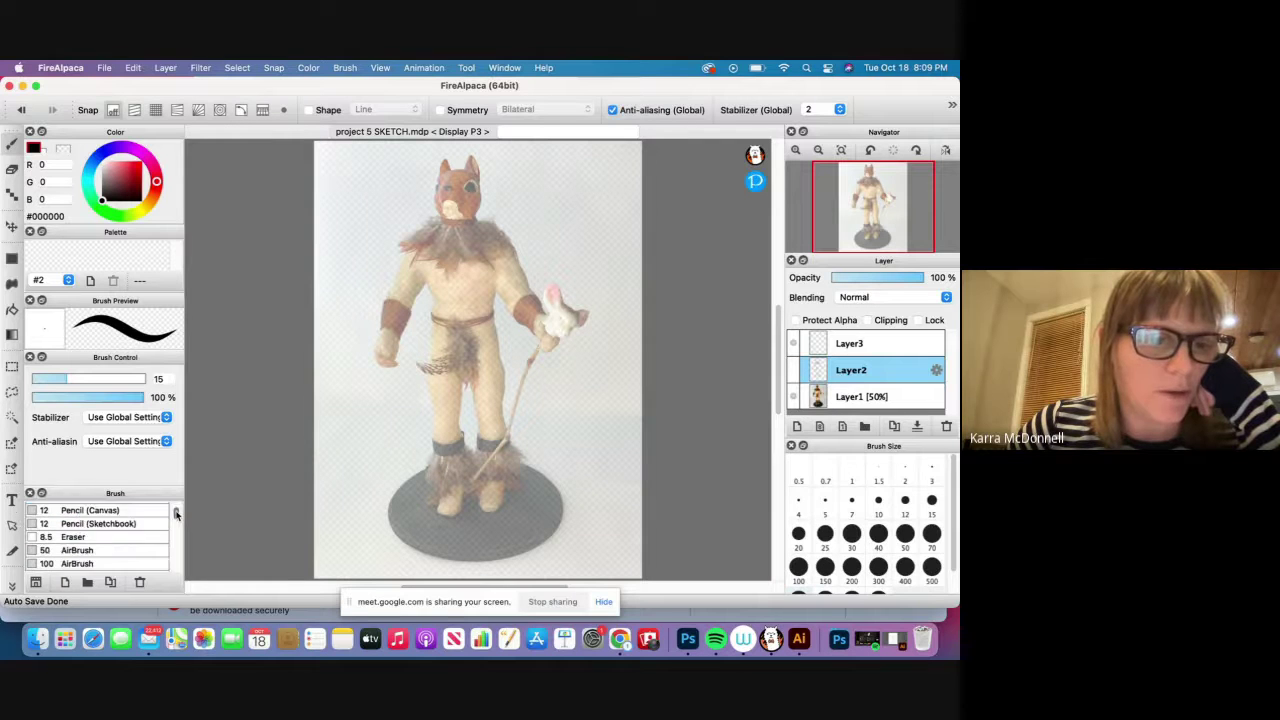
scroll(176, 513, up, 3)
click(137, 516)
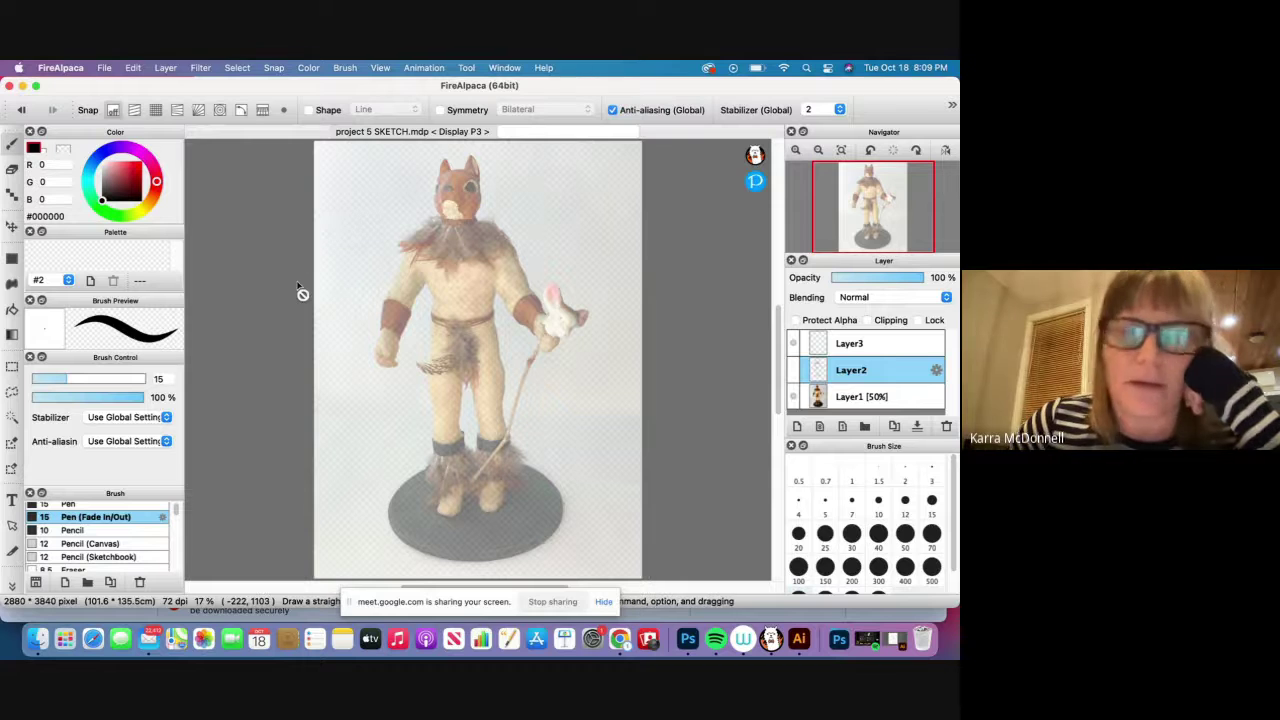
click(793, 370)
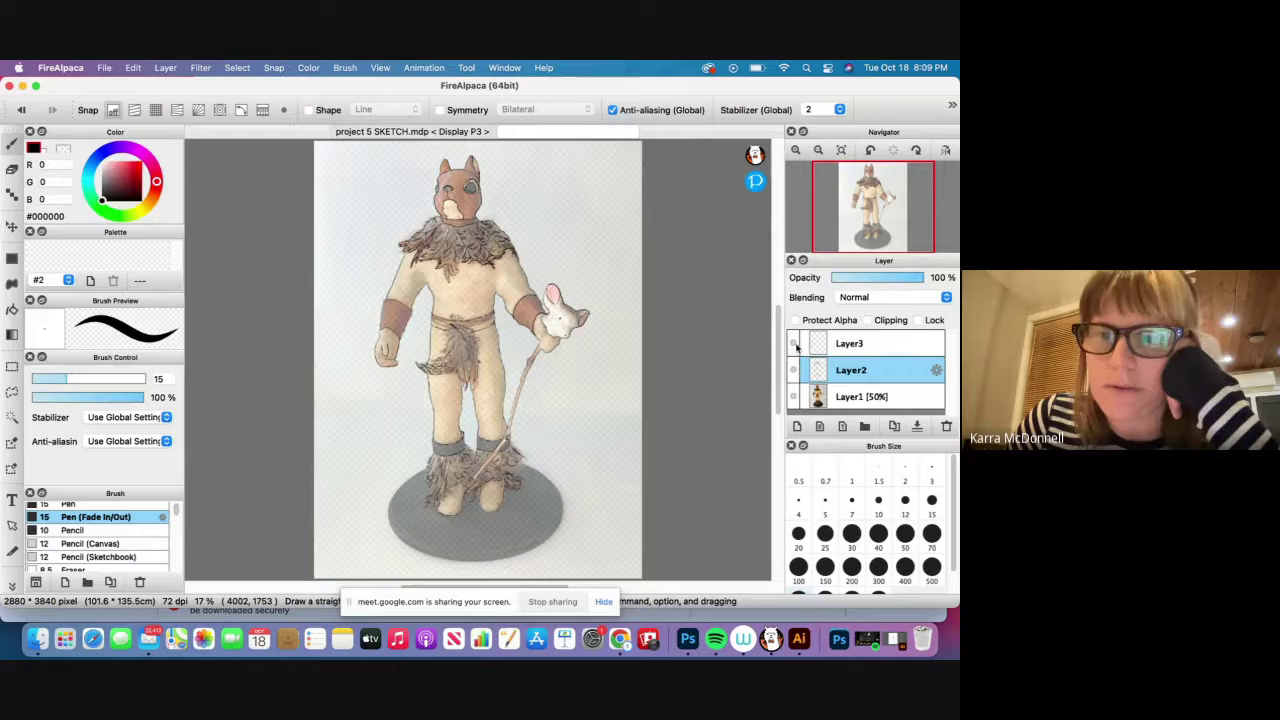
click(793, 370)
On Layer3, draw Pen (Fade In/Out) test strokes, thickening the pen to 17 then 28.
click(853, 347)
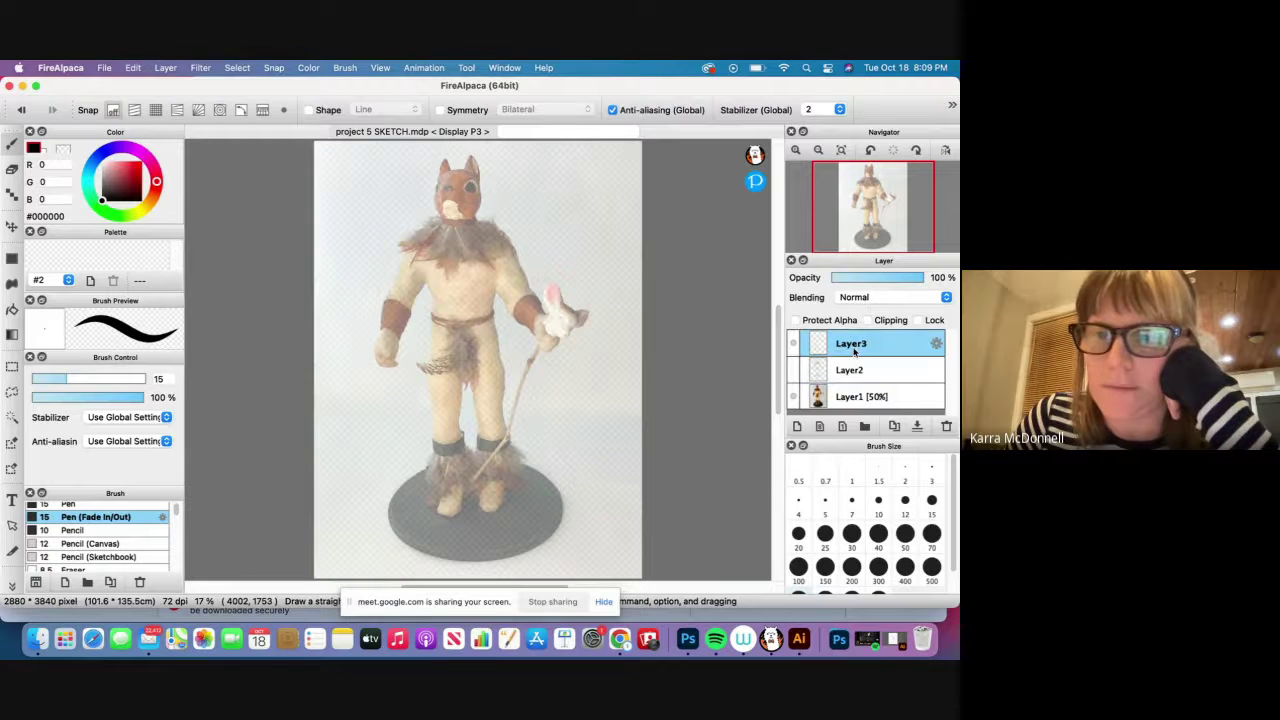
mouse_move(566, 210)
mouse_down()
mouse_move(565, 259)
mouse_move(584, 264)
mouse_up()
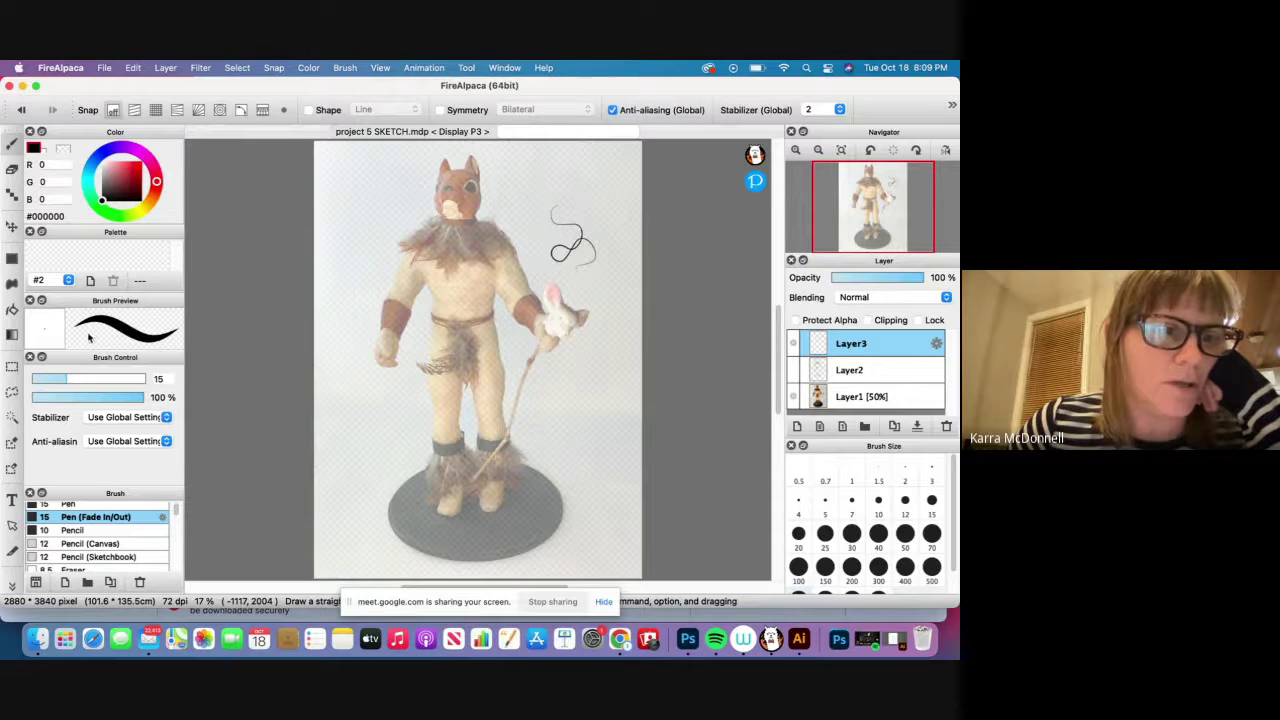
drag(72, 382, 94, 383)
mouse_move(351, 222)
mouse_down()
mouse_move(356, 244)
mouse_move(395, 224)
mouse_move(337, 305)
mouse_up()
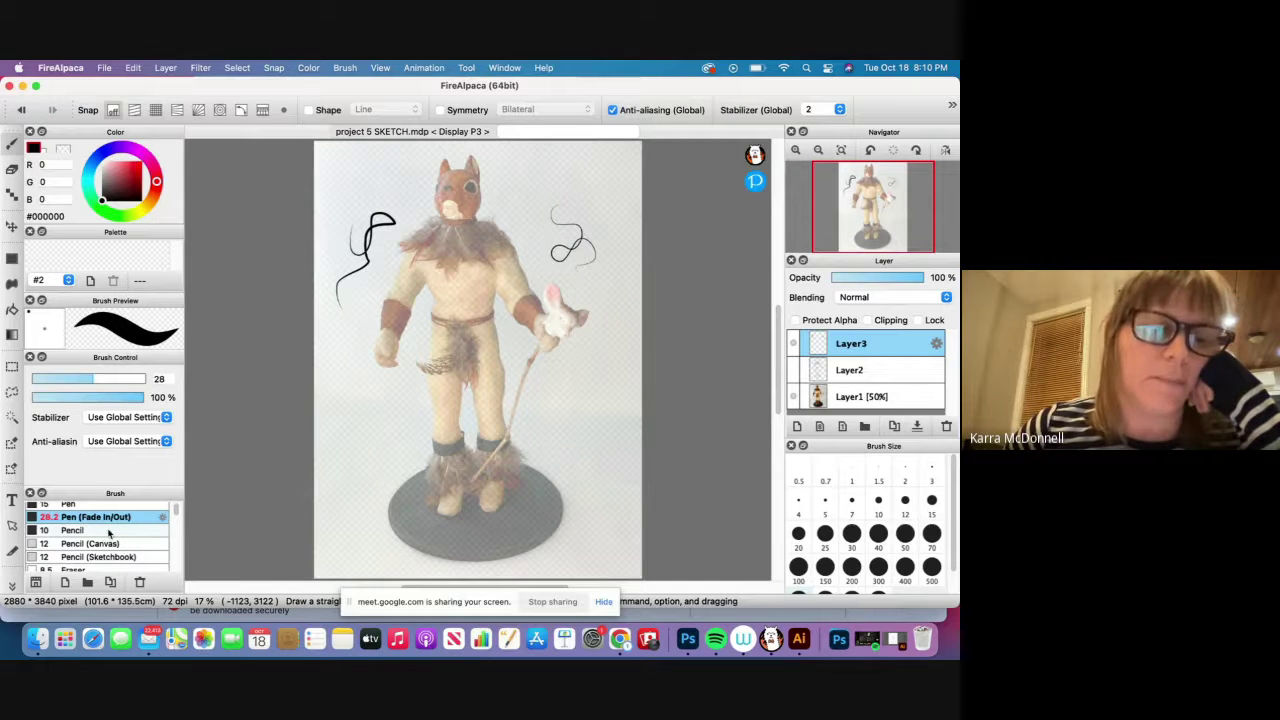
Try the Pencil brush with a zigzag, a round scribble and extra strokes, then pick Pencil (Sketchbook).
click(72, 530)
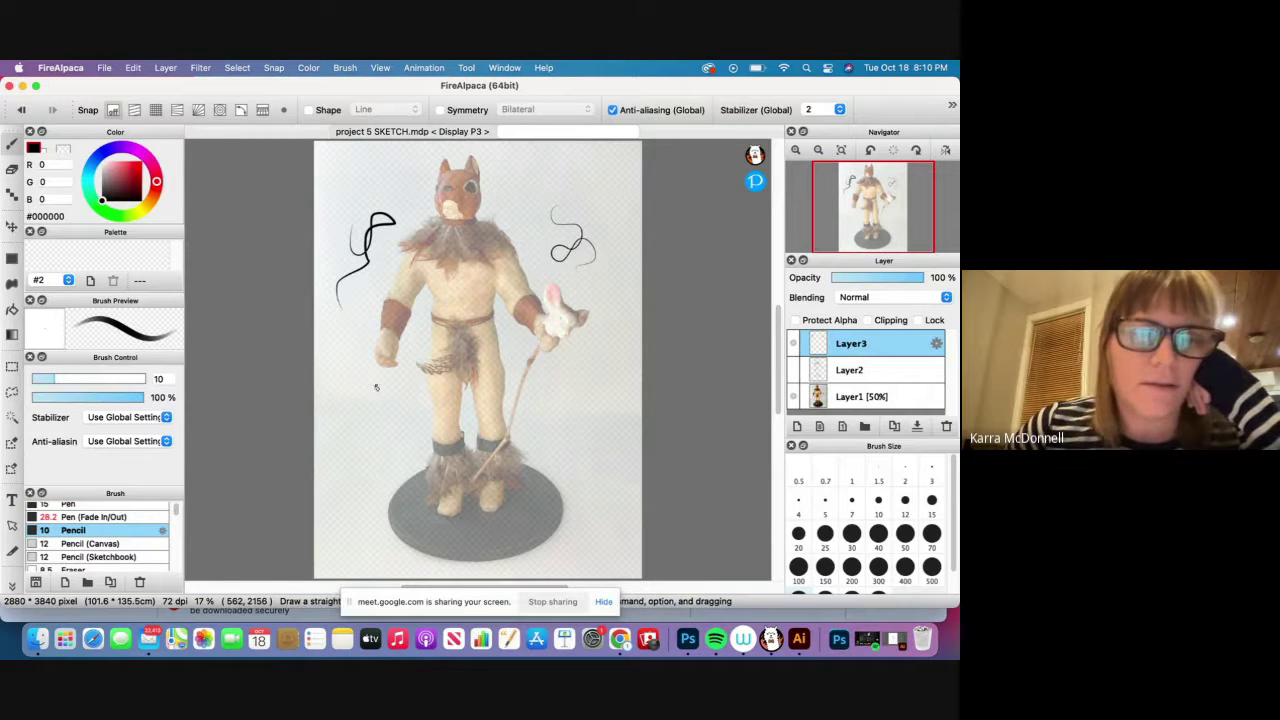
mouse_move(376, 388)
mouse_down()
mouse_move(354, 420)
mouse_move(390, 448)
mouse_up()
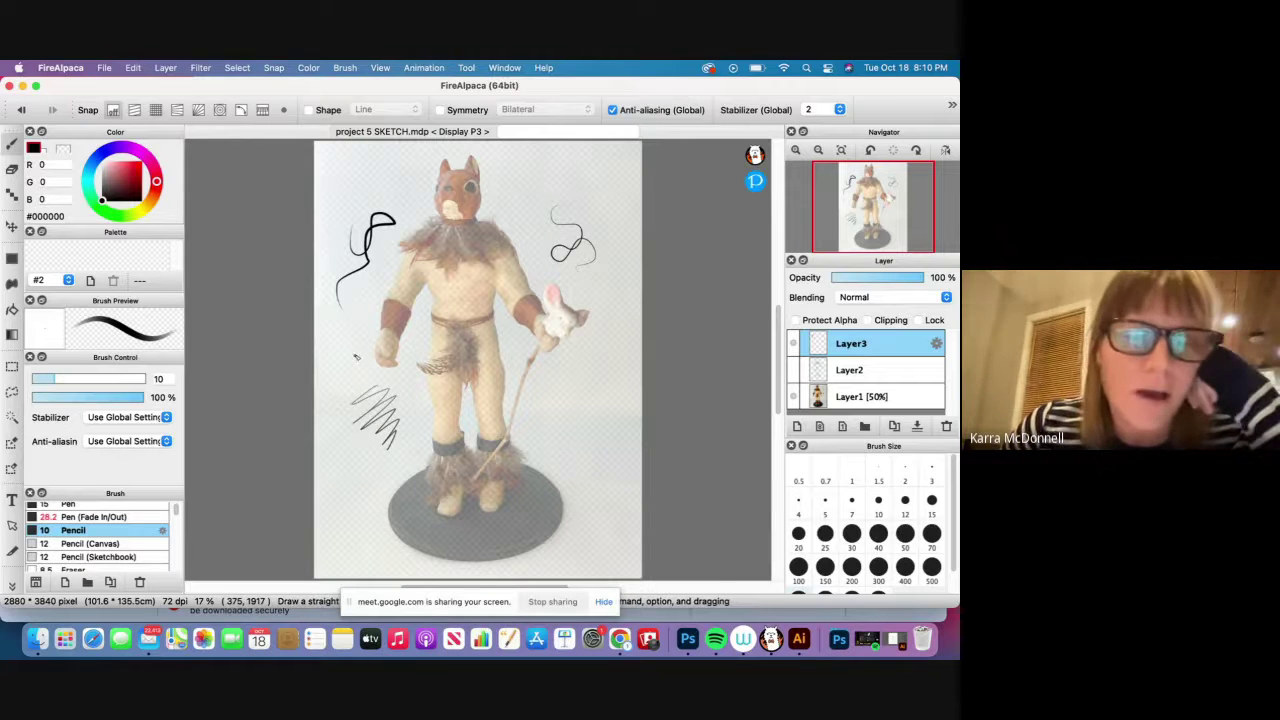
mouse_move(355, 357)
mouse_down()
mouse_move(342, 345)
mouse_move(345, 368)
mouse_up()
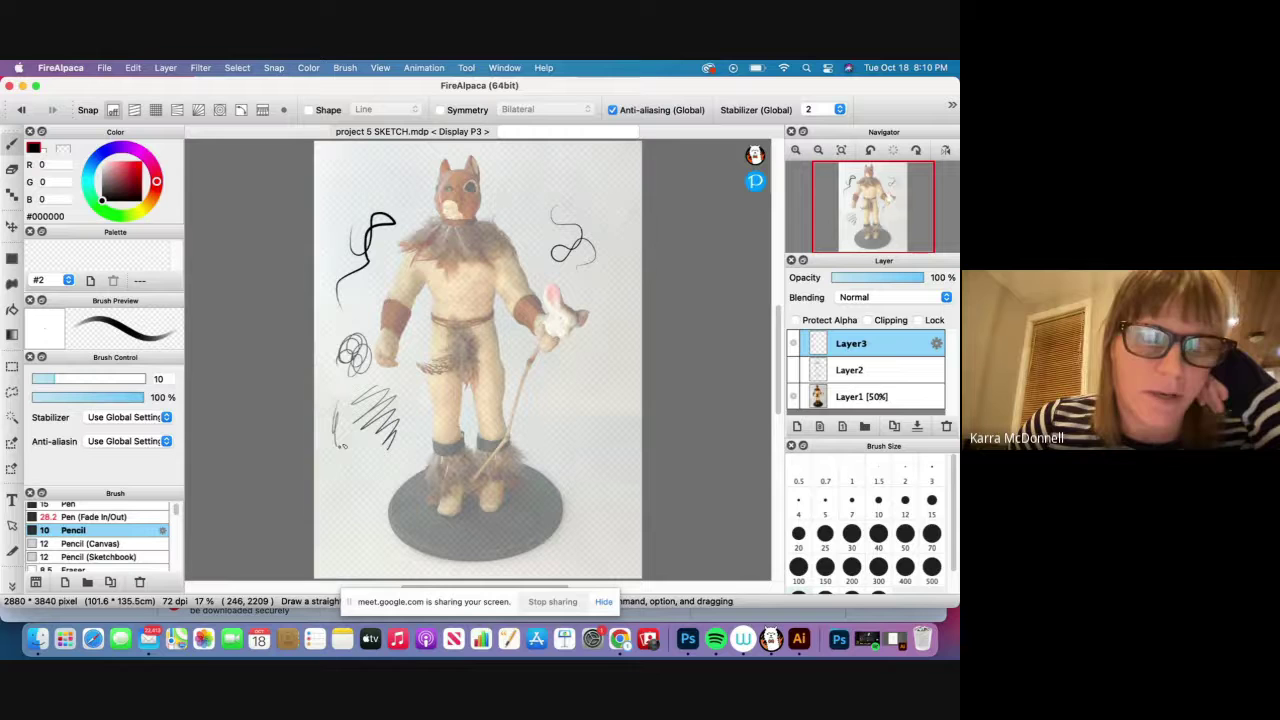
drag(341, 445, 362, 455)
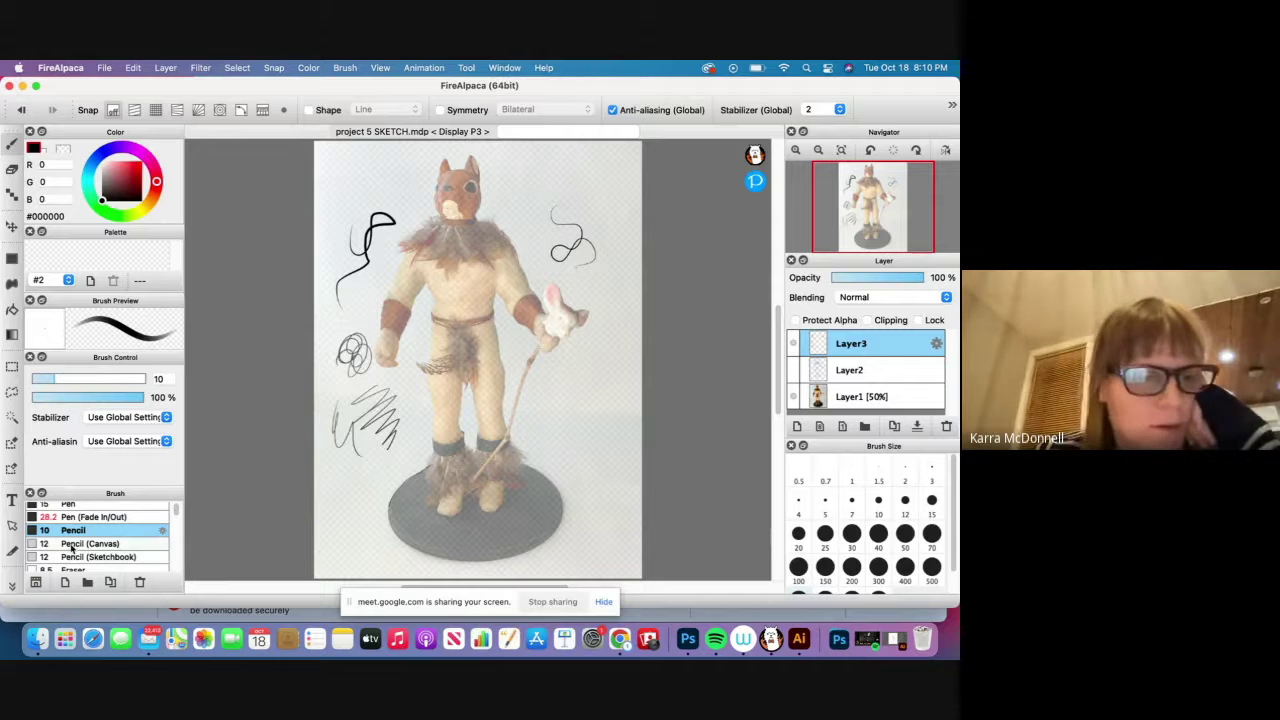
click(128, 556)
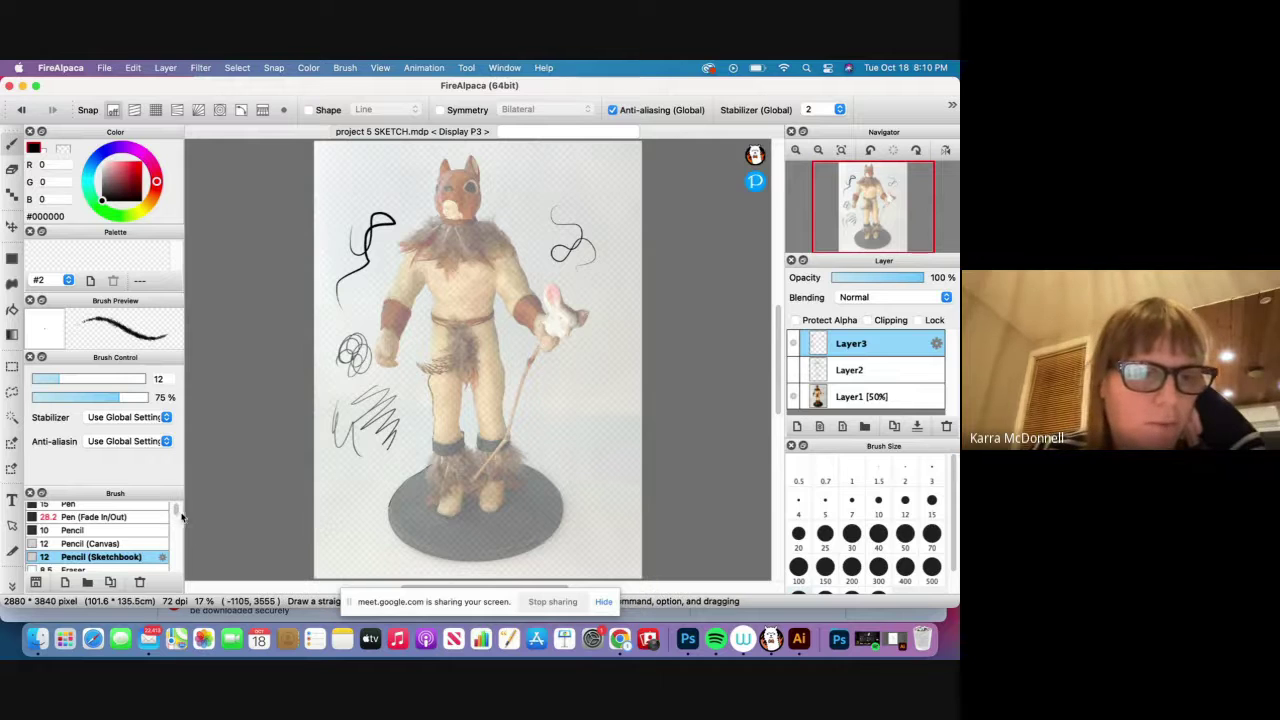
scroll(177, 512, down, 3)
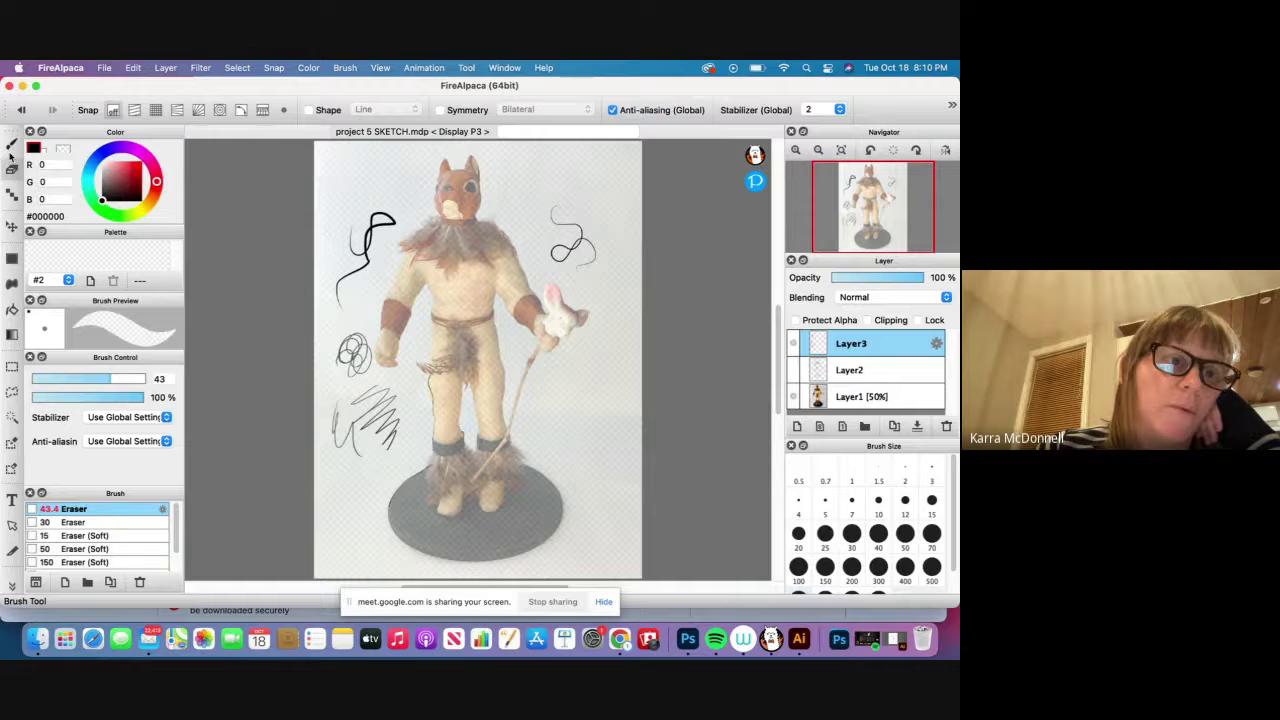
Switch to the Eraser tool and enlarge it to size 142.
click(12, 172)
click(12, 148)
click(12, 172)
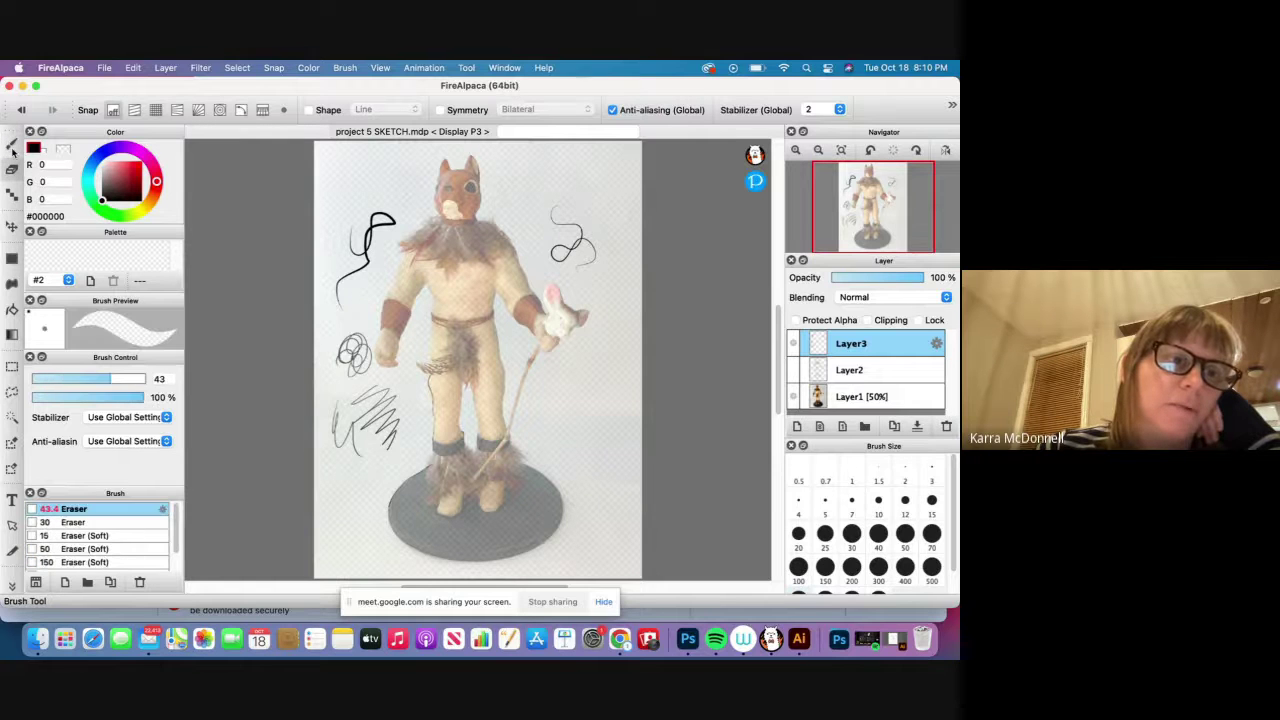
click(12, 146)
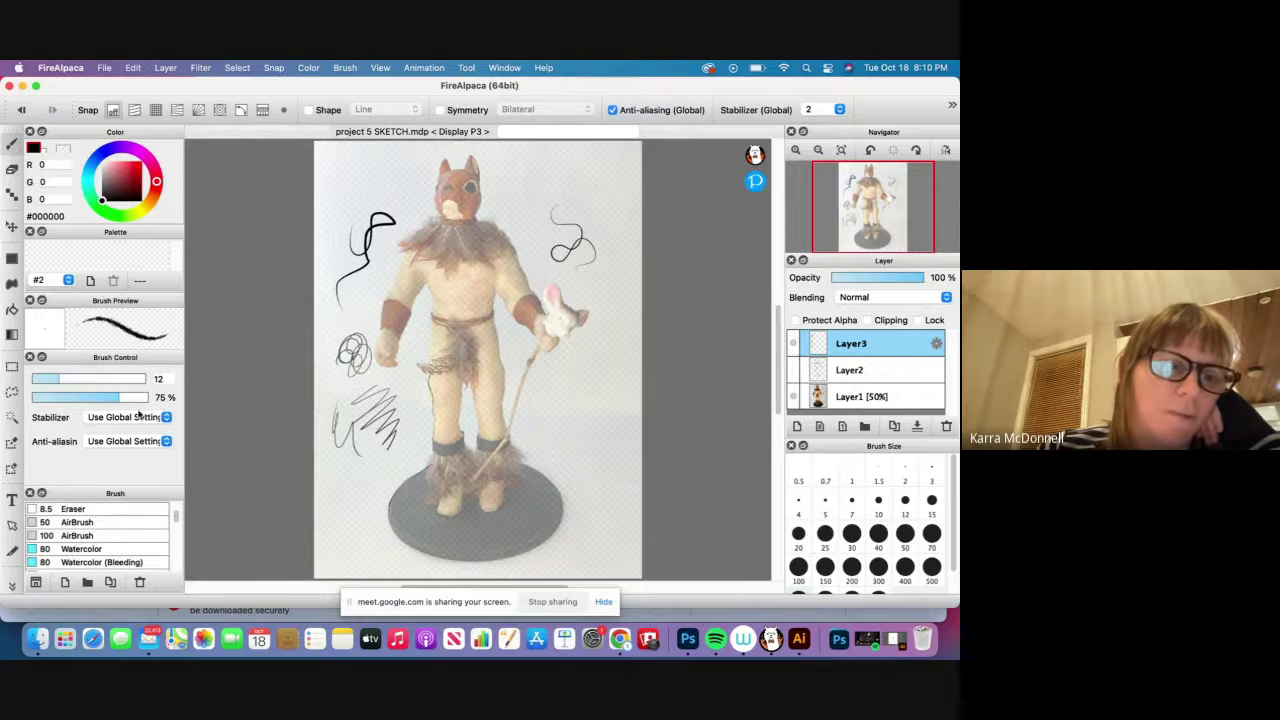
scroll(179, 524, up, 2)
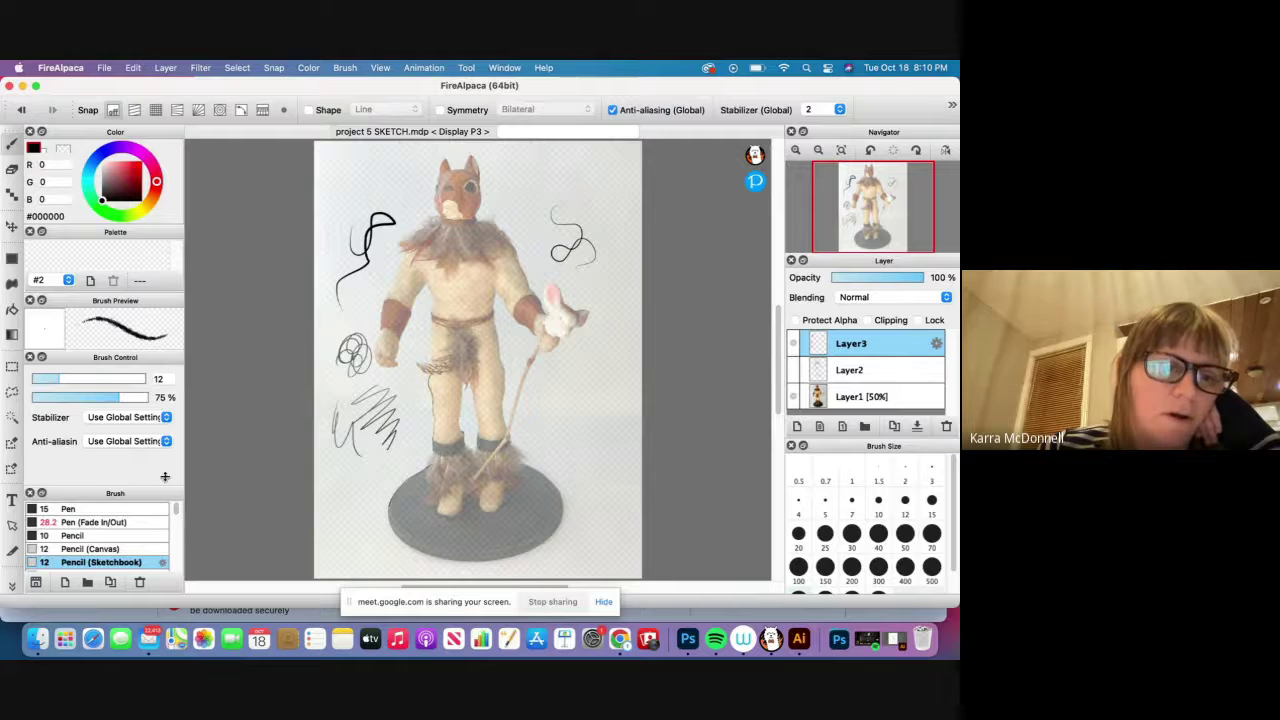
click(12, 170)
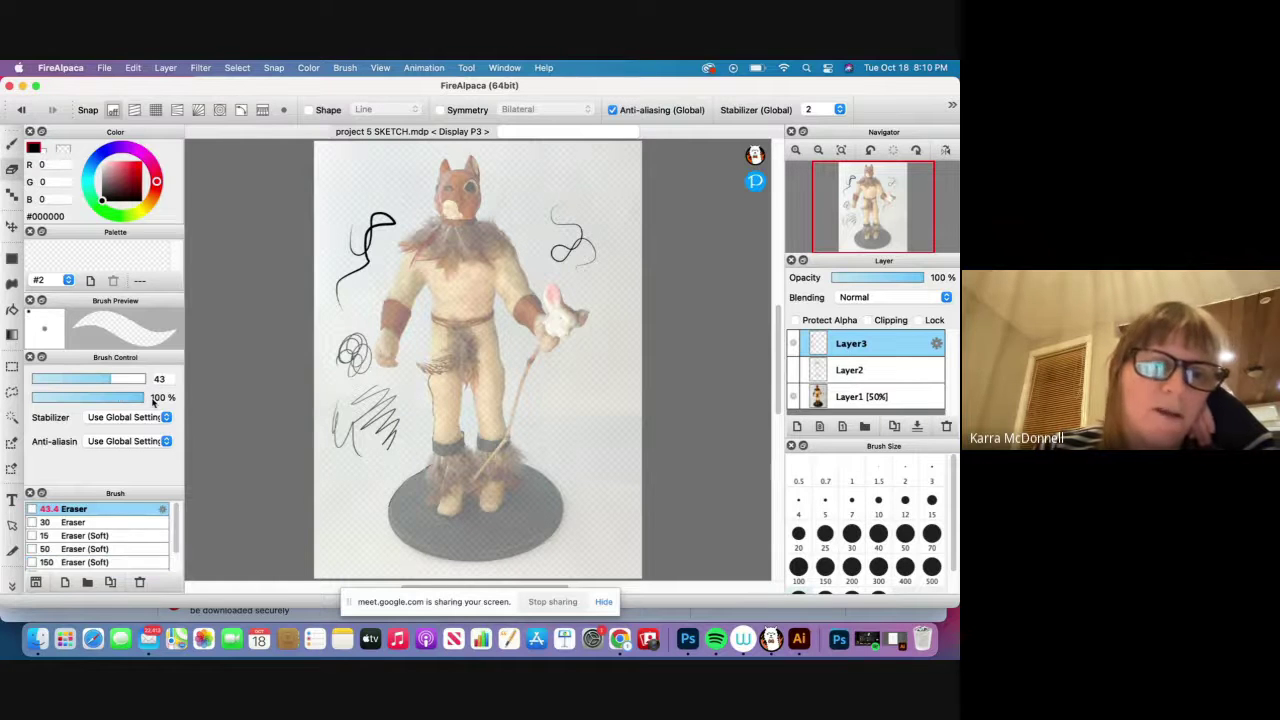
click(119, 379)
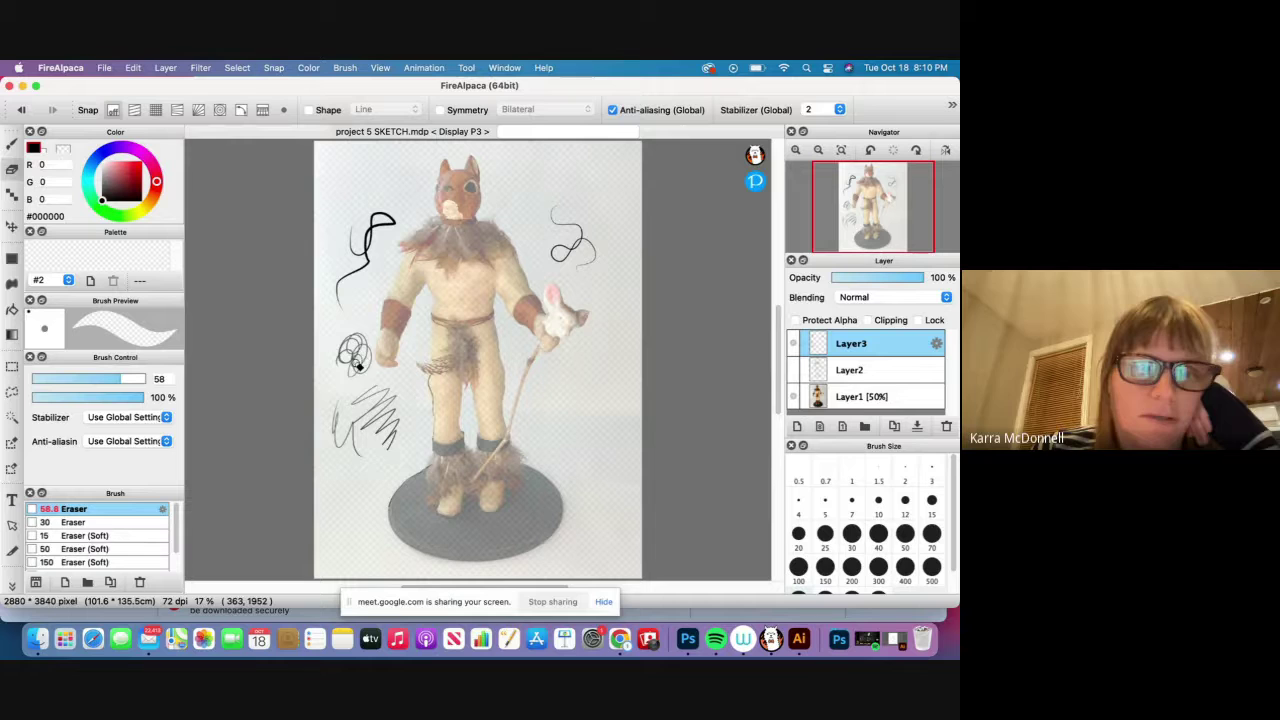
drag(121, 379, 143, 379)
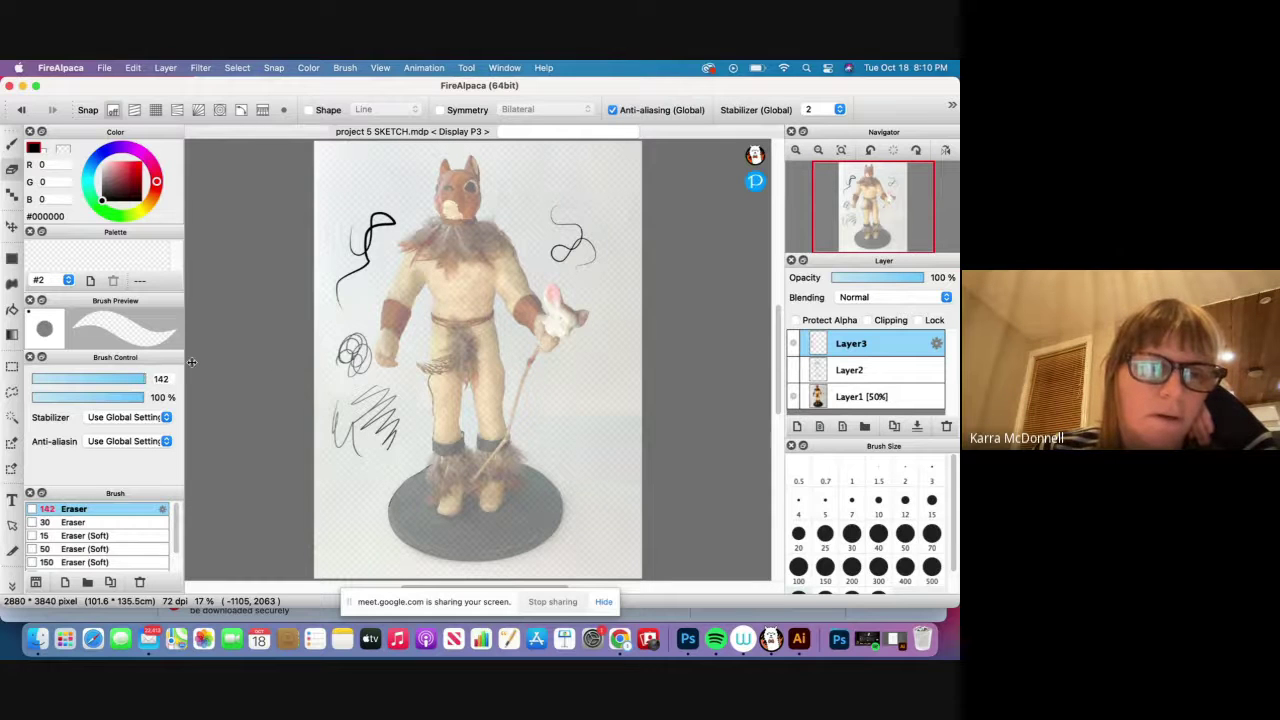
Erase the round scribble beside the arm and most of the hooked upper-left stroke.
mouse_move(322, 345)
mouse_down()
mouse_move(343, 349)
mouse_move(352, 392)
mouse_up()
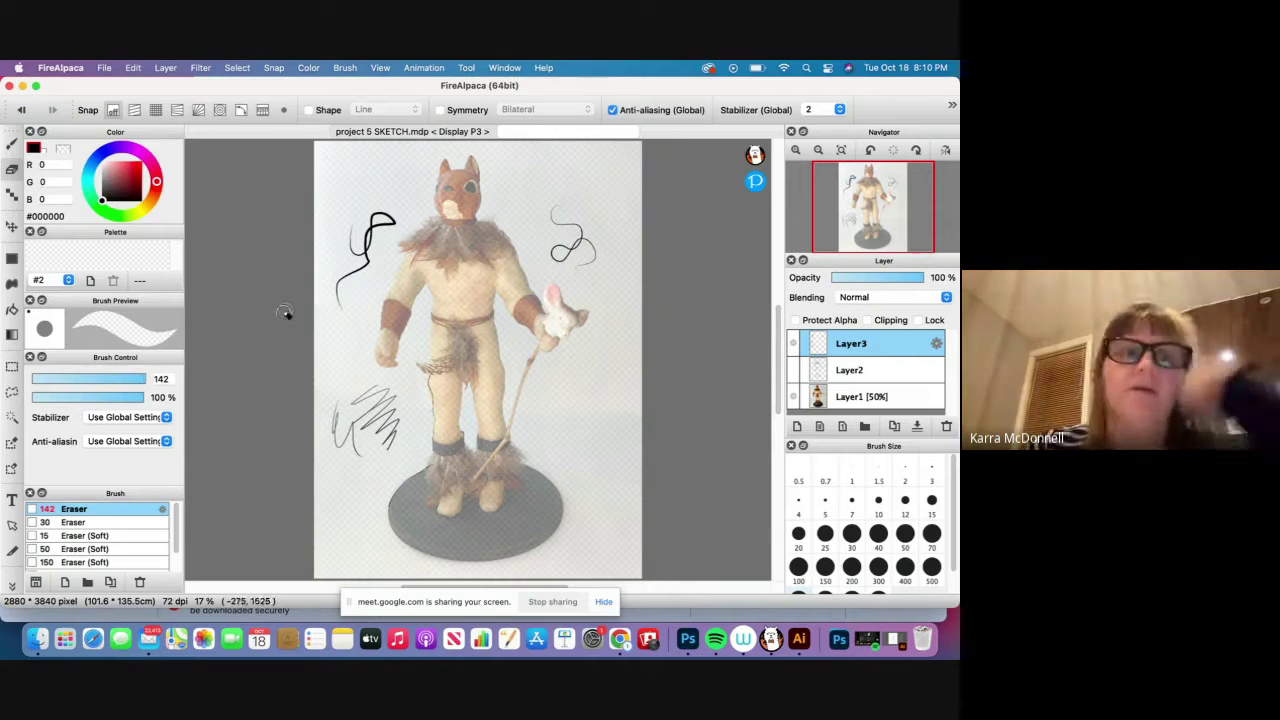
click(132, 68)
click(336, 222)
mouse_move(348, 226)
mouse_down()
mouse_move(358, 250)
mouse_move(337, 300)
mouse_move(340, 261)
mouse_up()
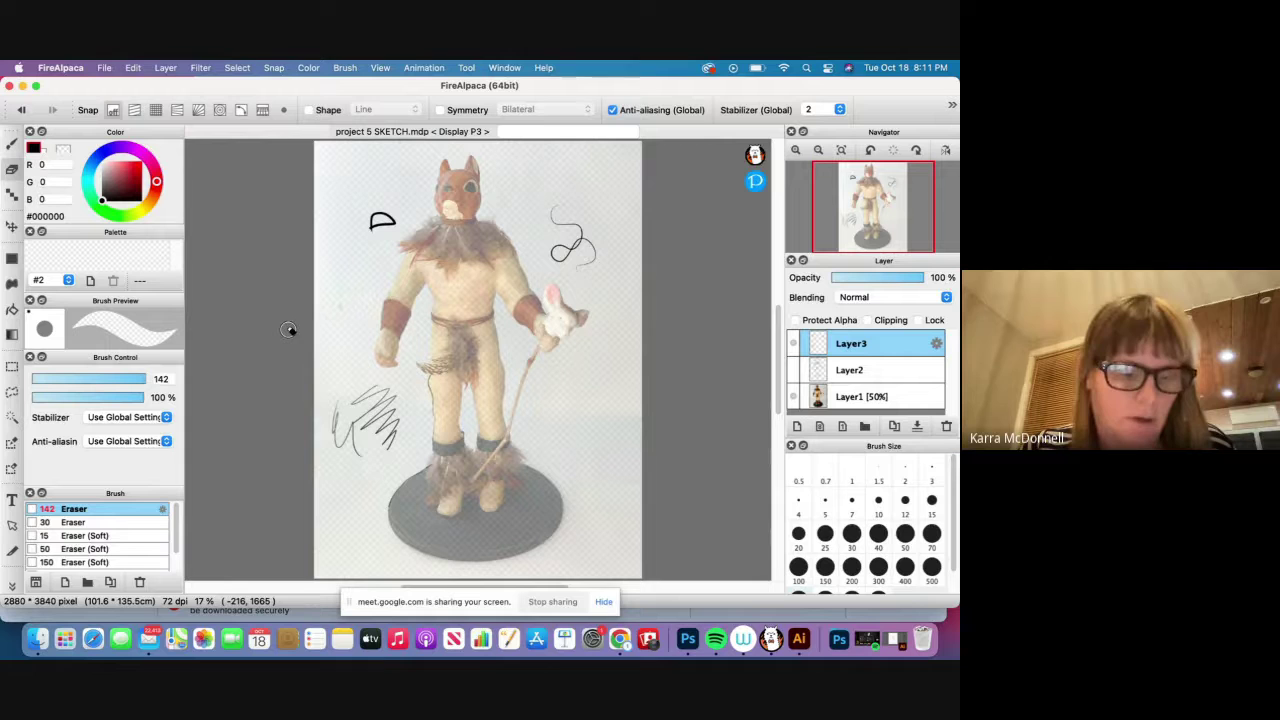
Zoom between 25%, 33% and 50% to inspect the traced head, fur and chest outlines.
key(super+plus)
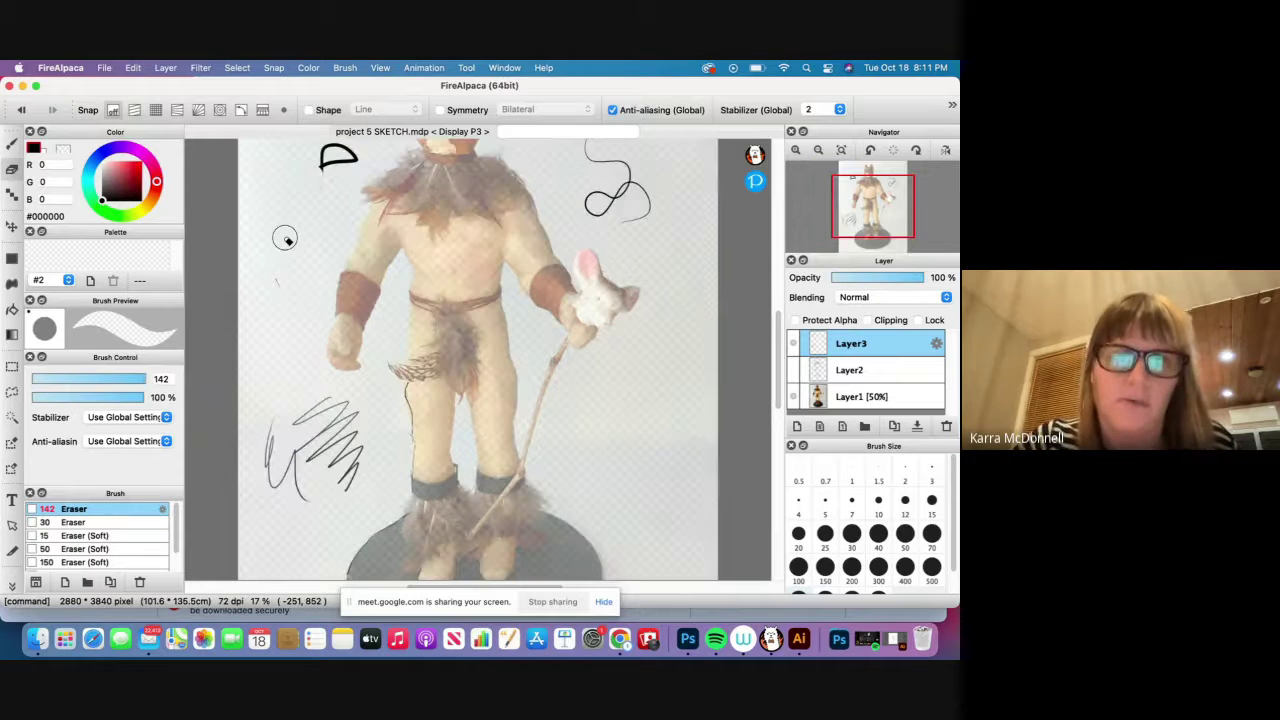
scroll(285, 238, down, 1)
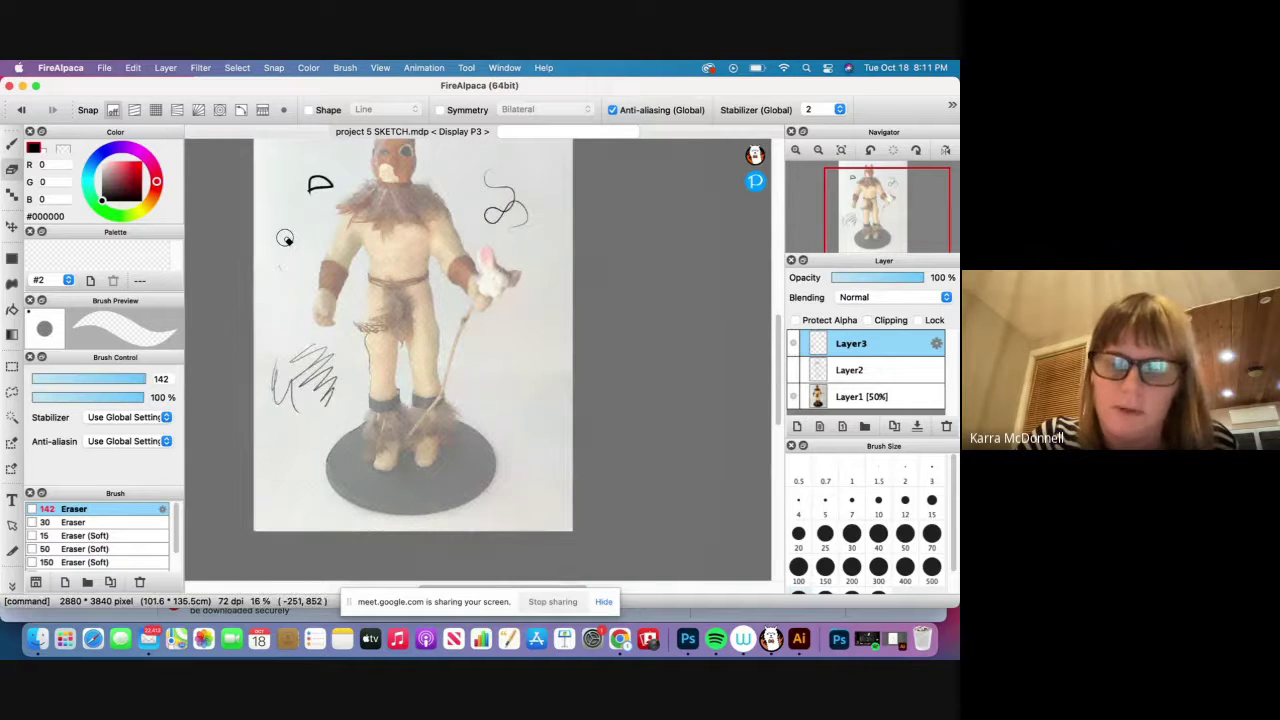
scroll(285, 238, up, 1)
key(super+plus)
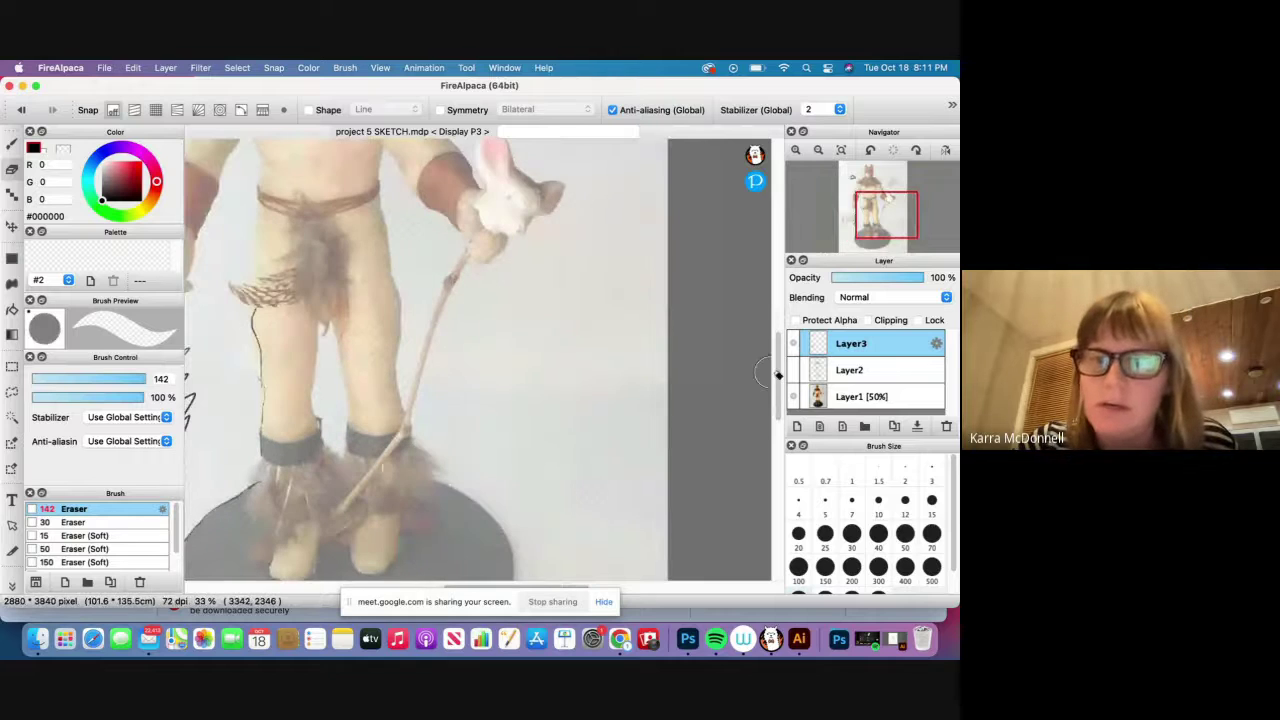
mouse_move(778, 375)
mouse_down()
mouse_move(785, 234)
mouse_move(781, 314)
mouse_up()
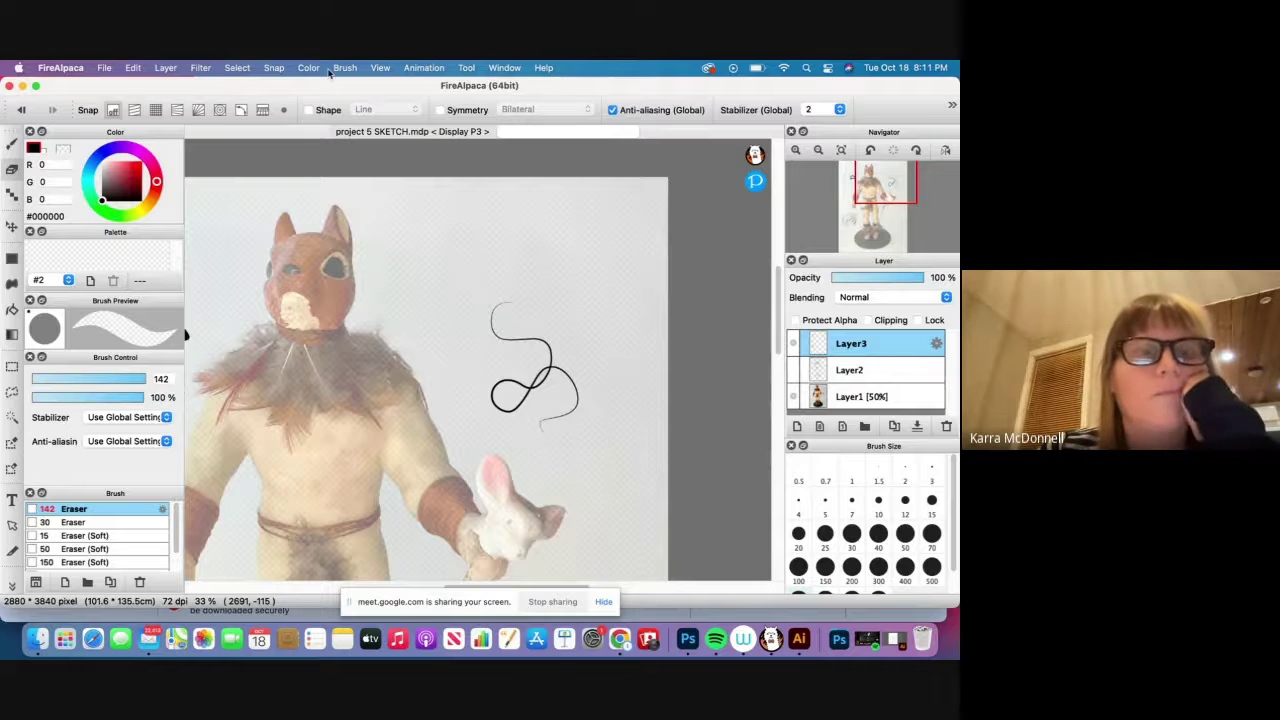
click(385, 70)
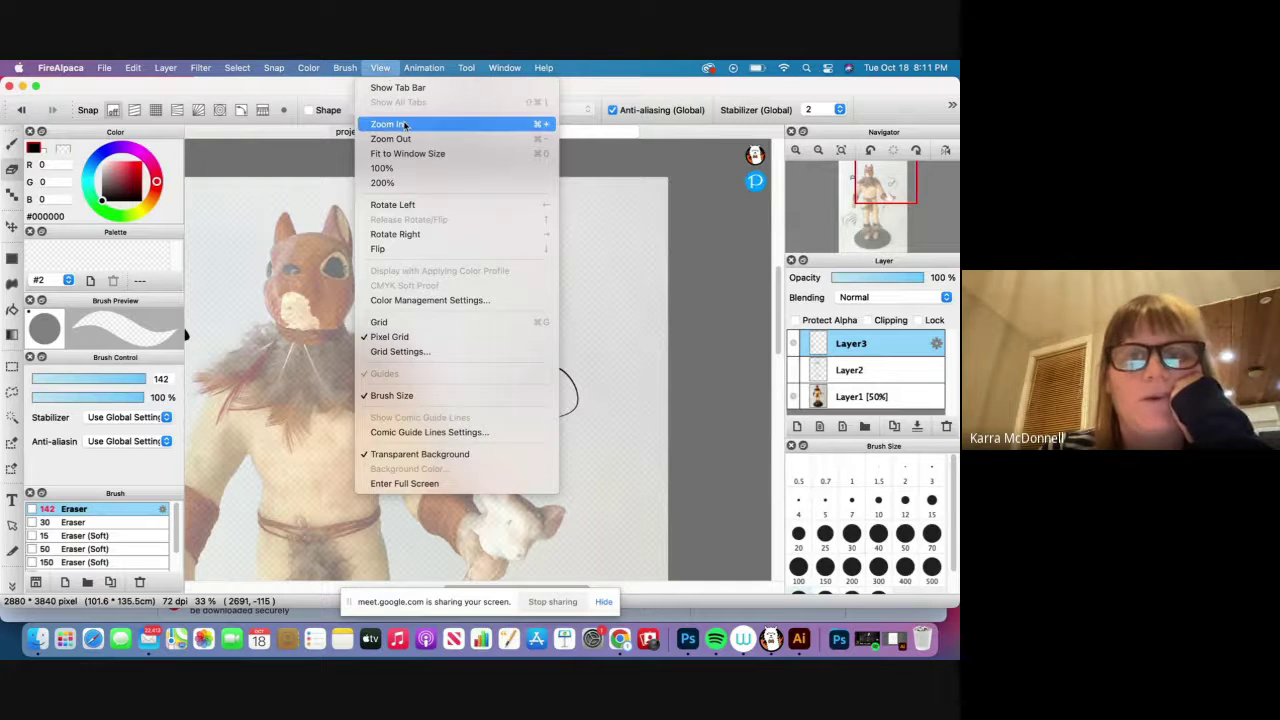
click(591, 89)
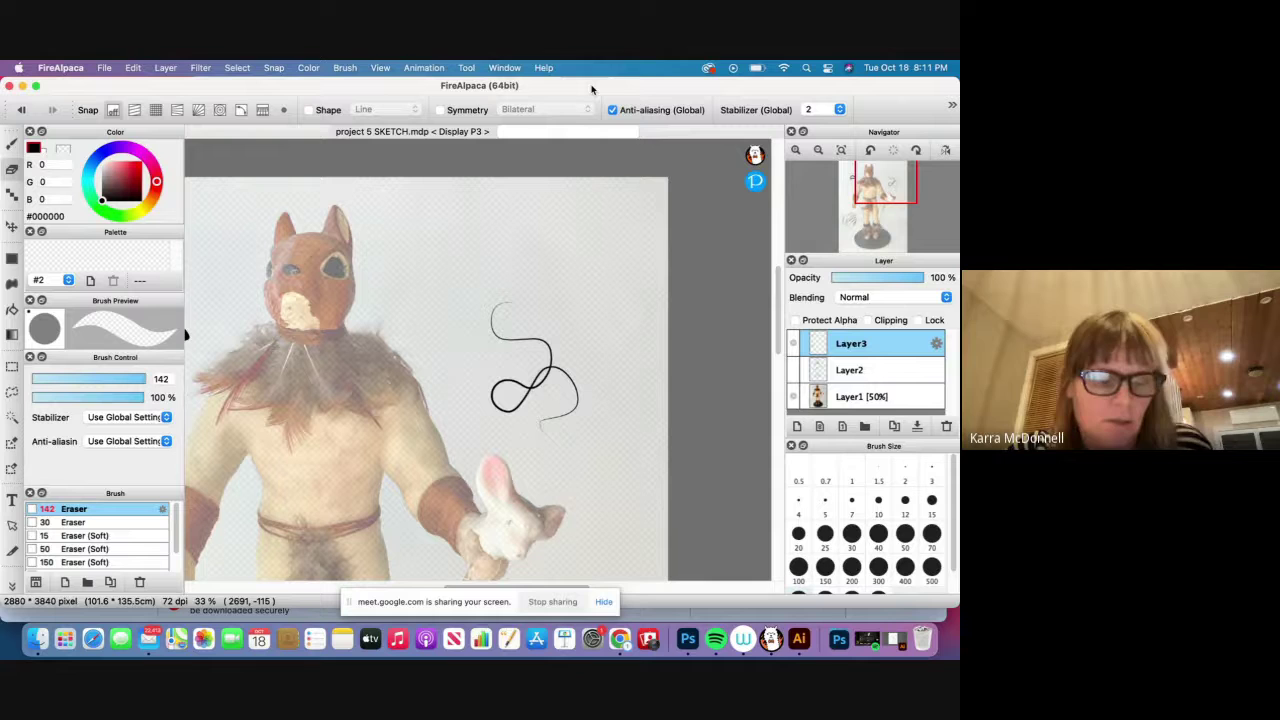
key(super+plus)
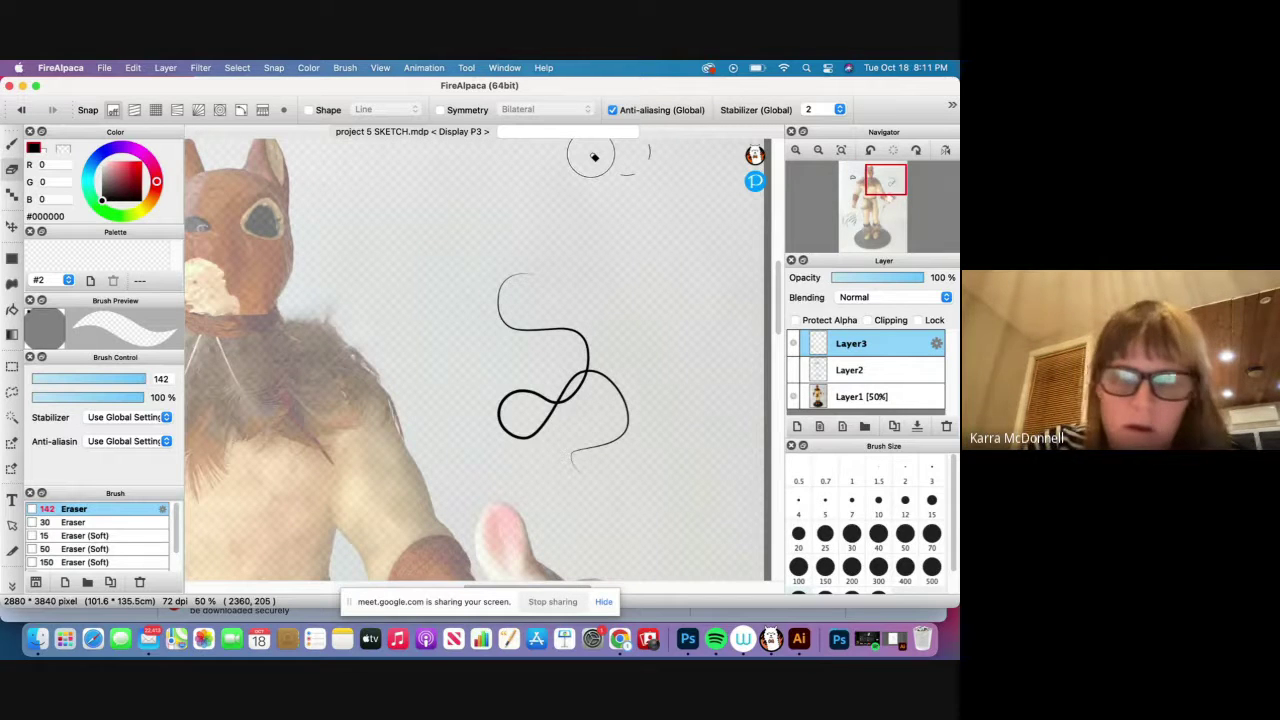
key(super+minus)
key(super+minus)
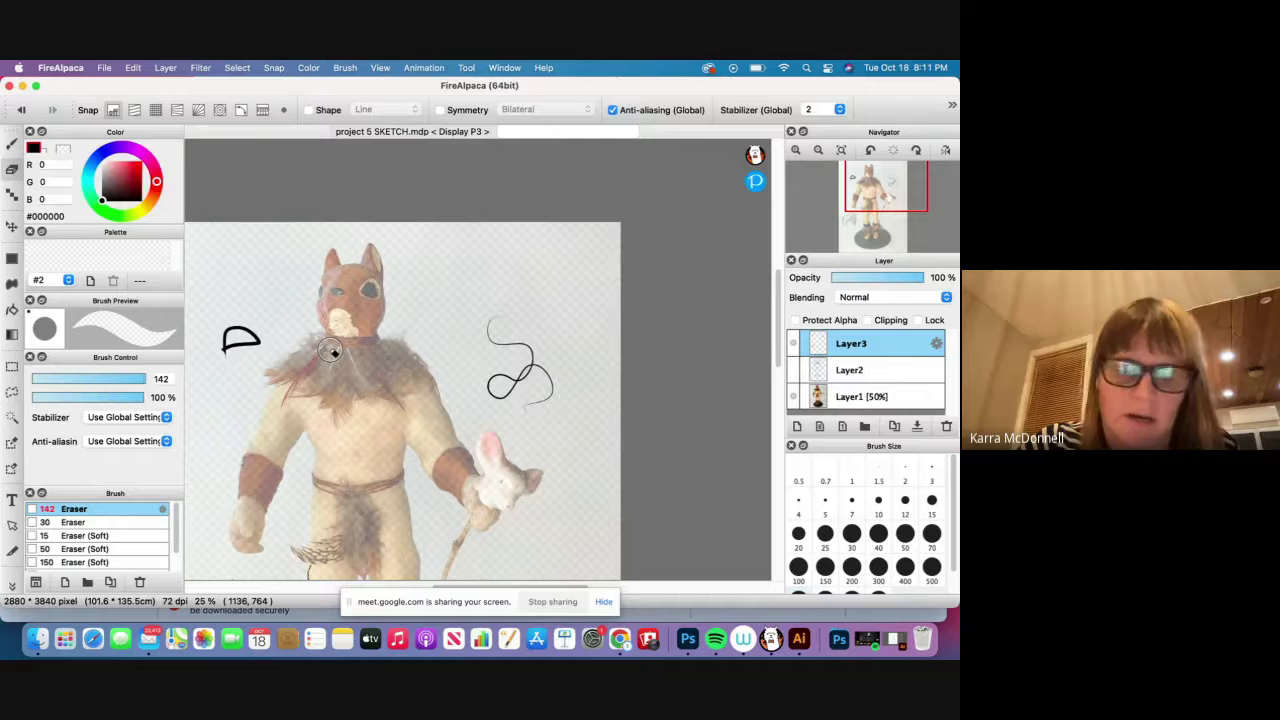
key(super+plus)
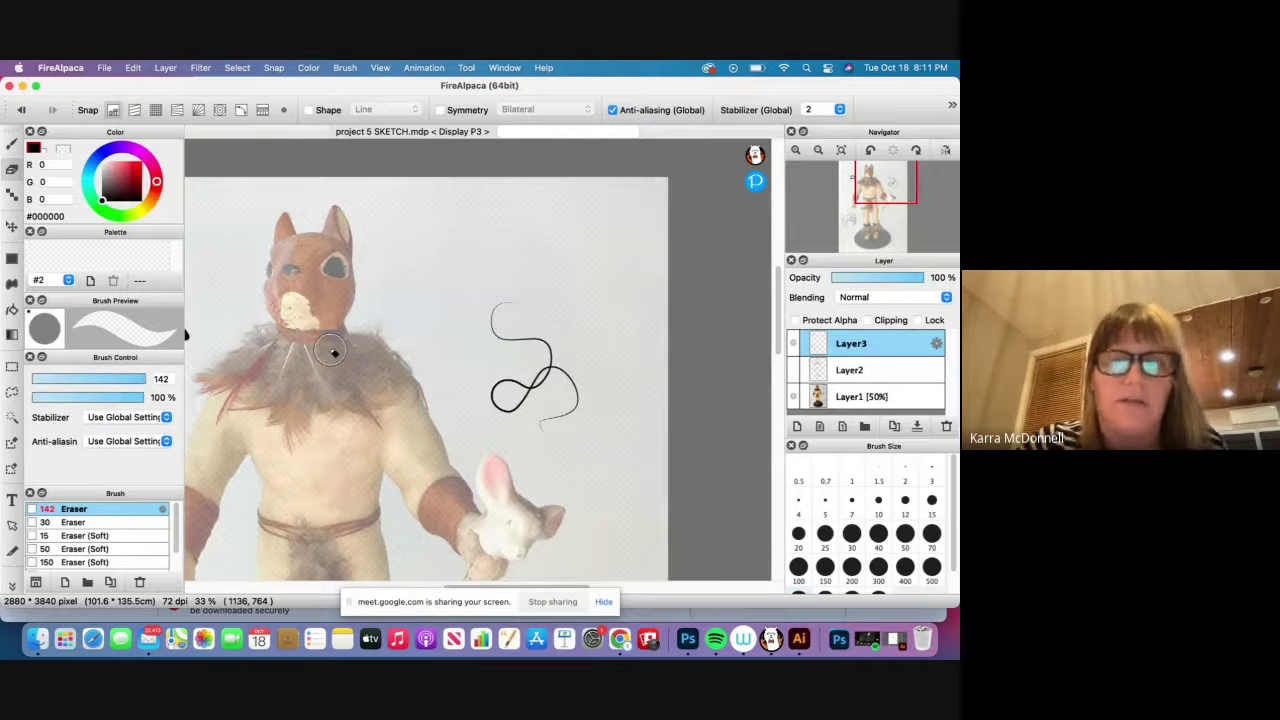
key(super+plus)
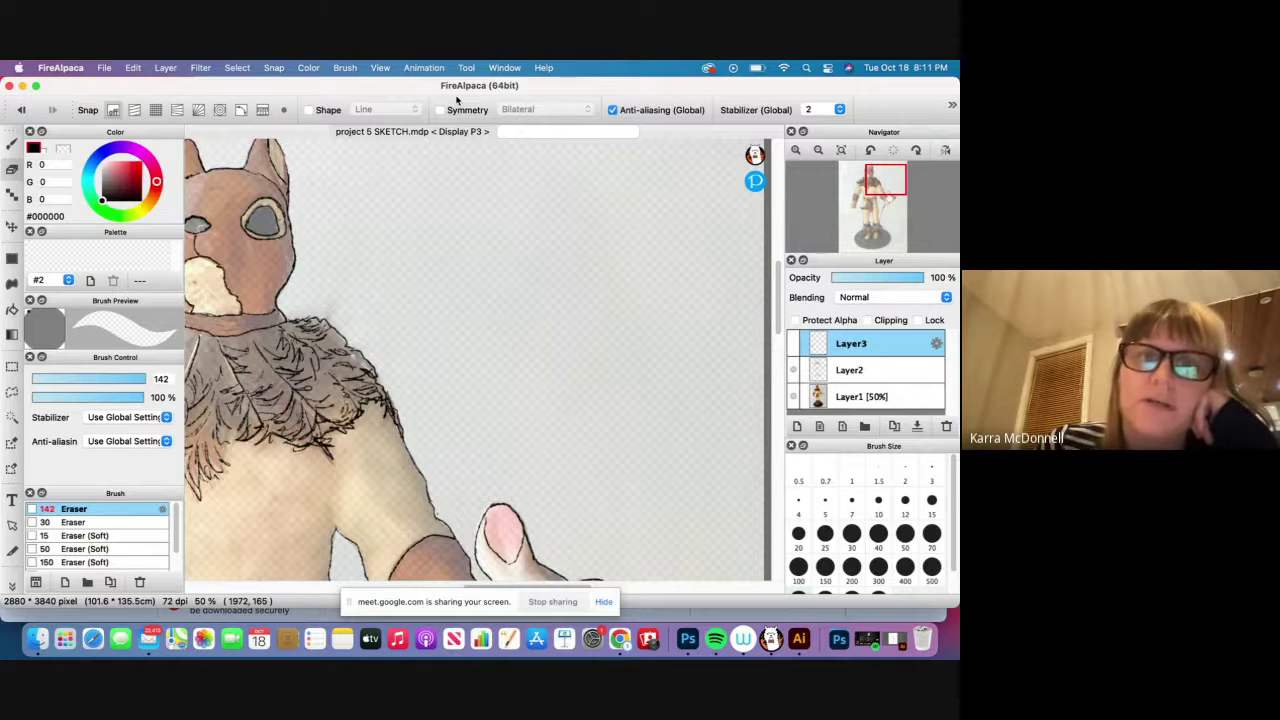
click(381, 68)
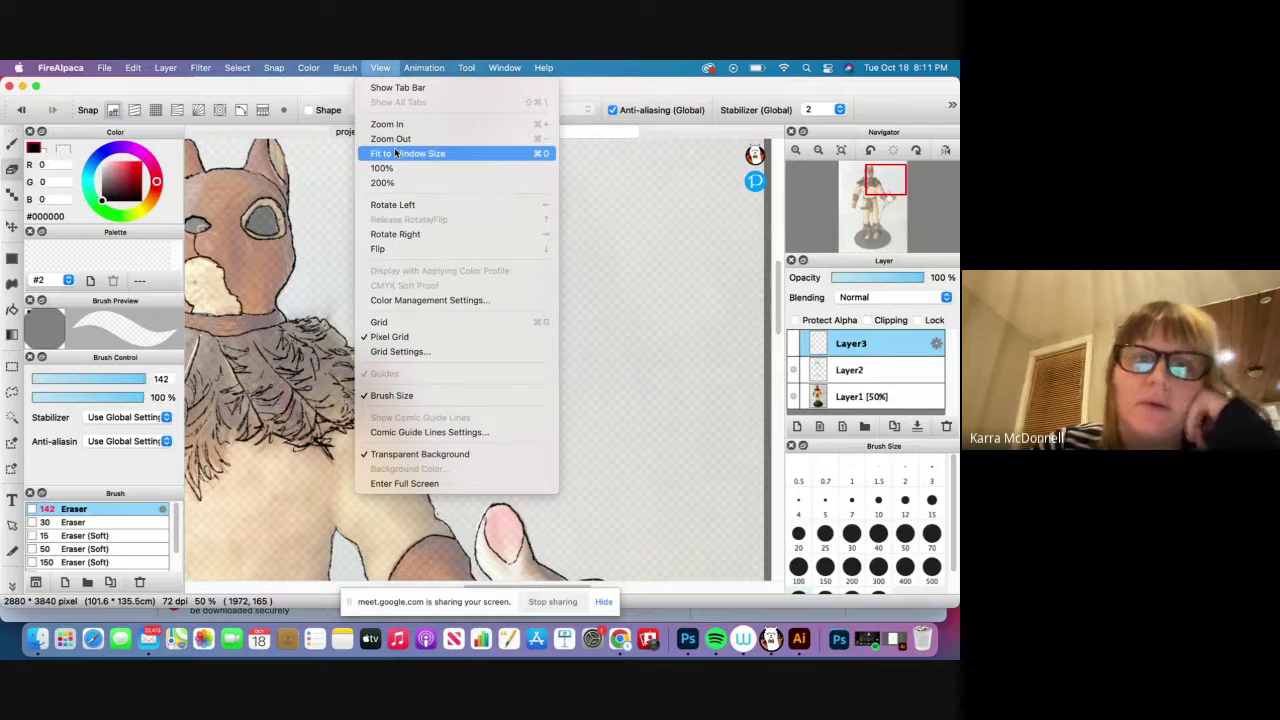
Fit the canvas to the window size, then start and cancel a Save As.
click(395, 152)
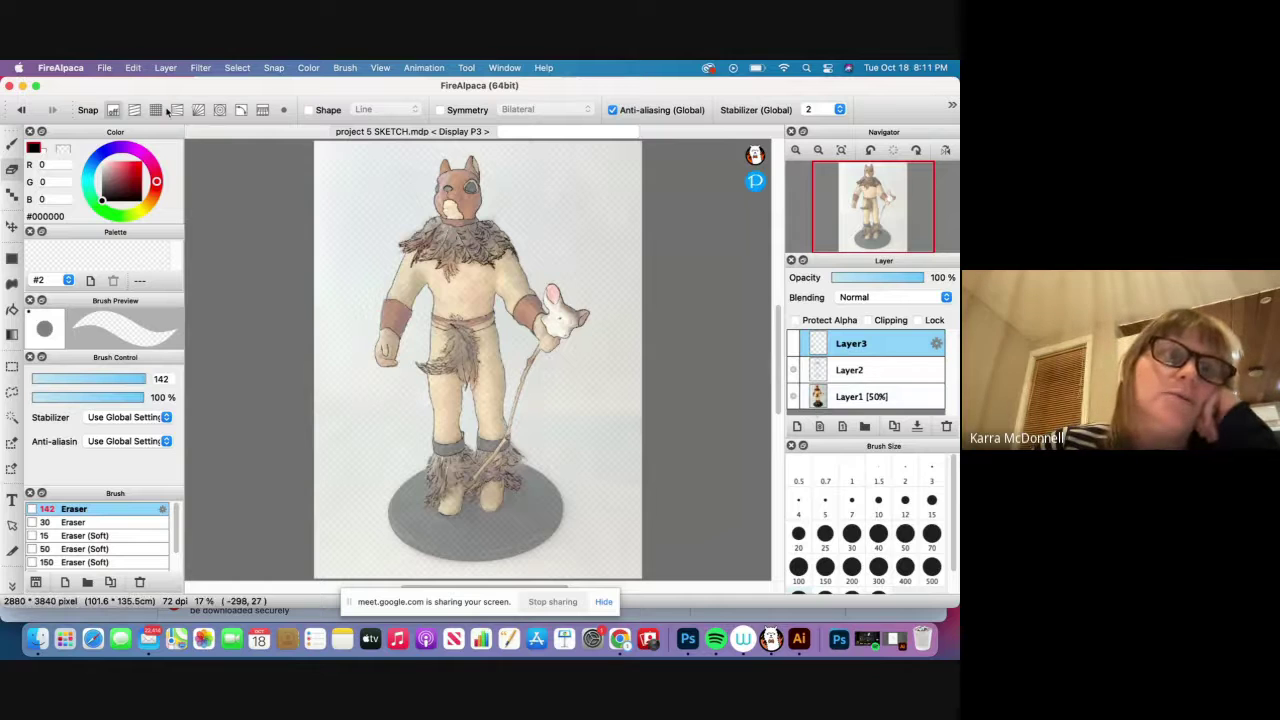
click(104, 67)
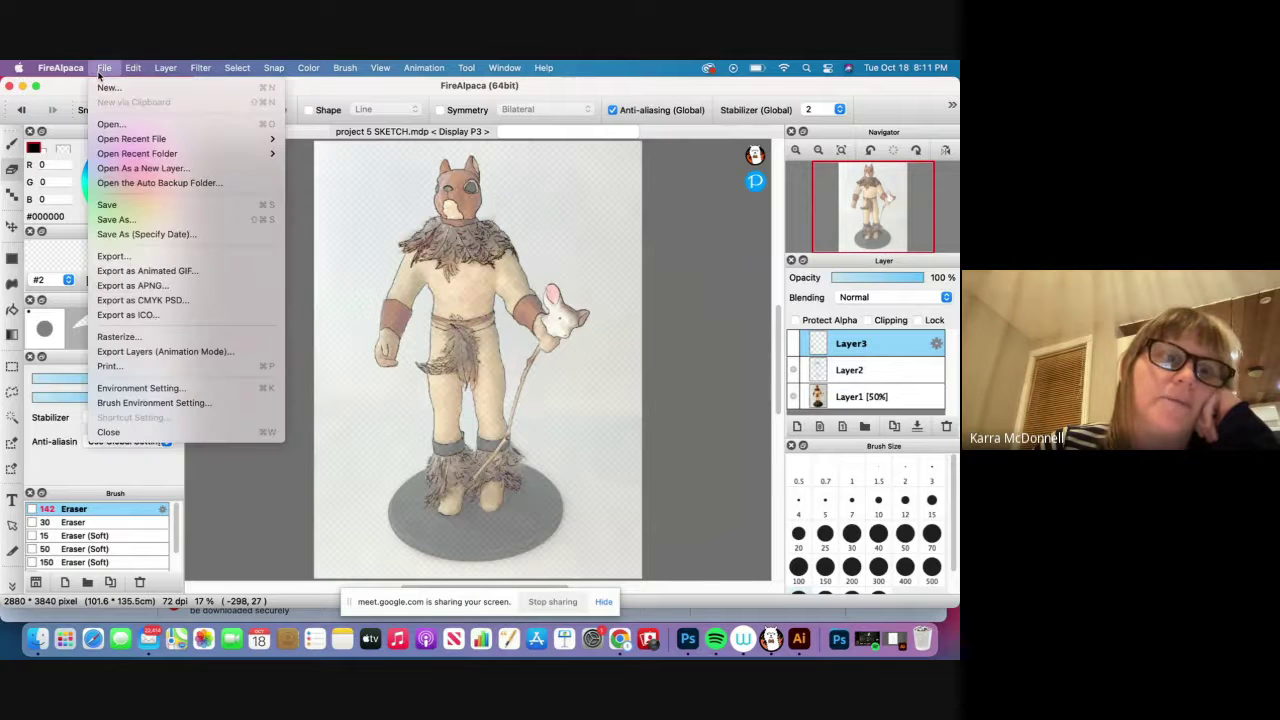
click(160, 220)
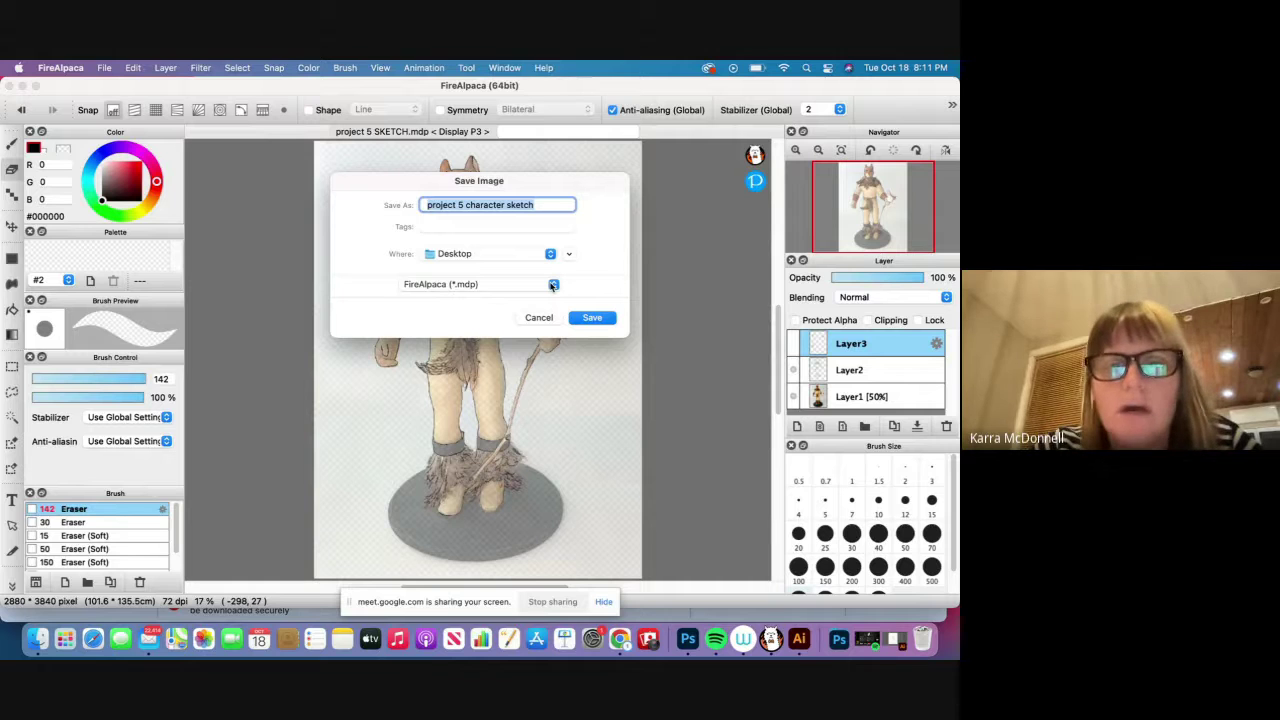
click(538, 317)
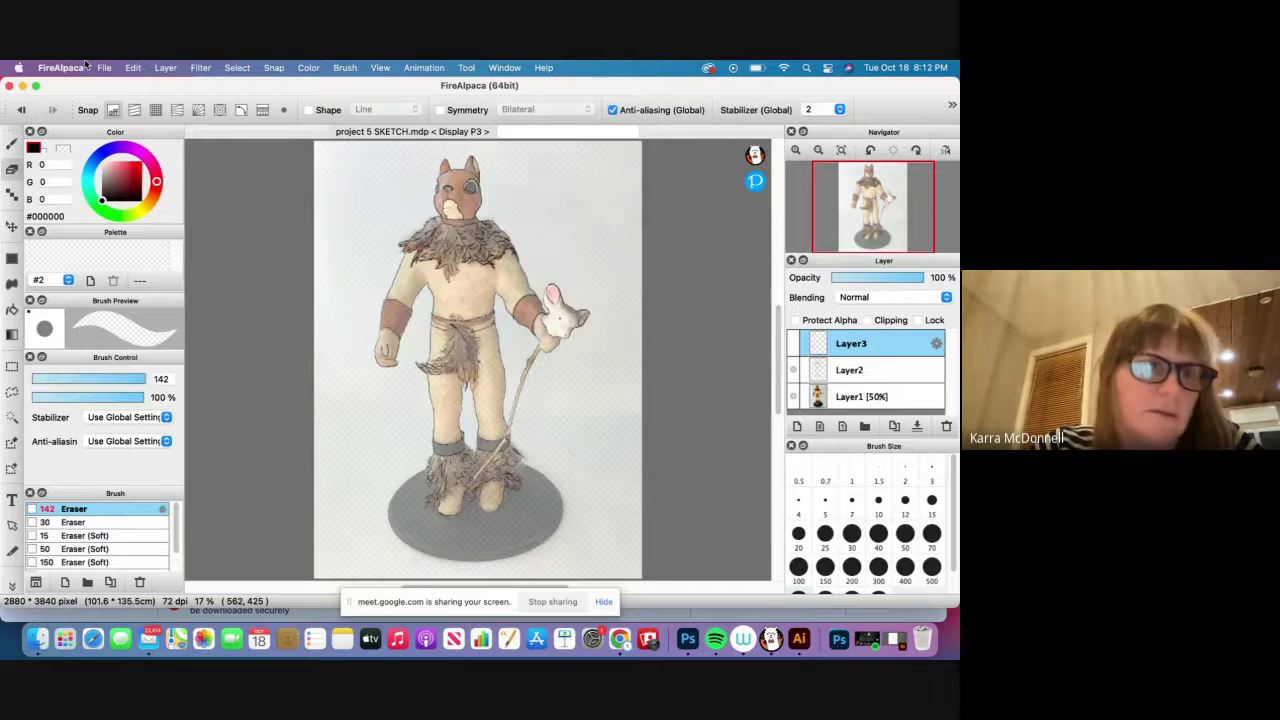
Reopen the save dialog, set the format to JPEG (*.jpg), and cancel without saving.
click(104, 67)
click(573, 419)
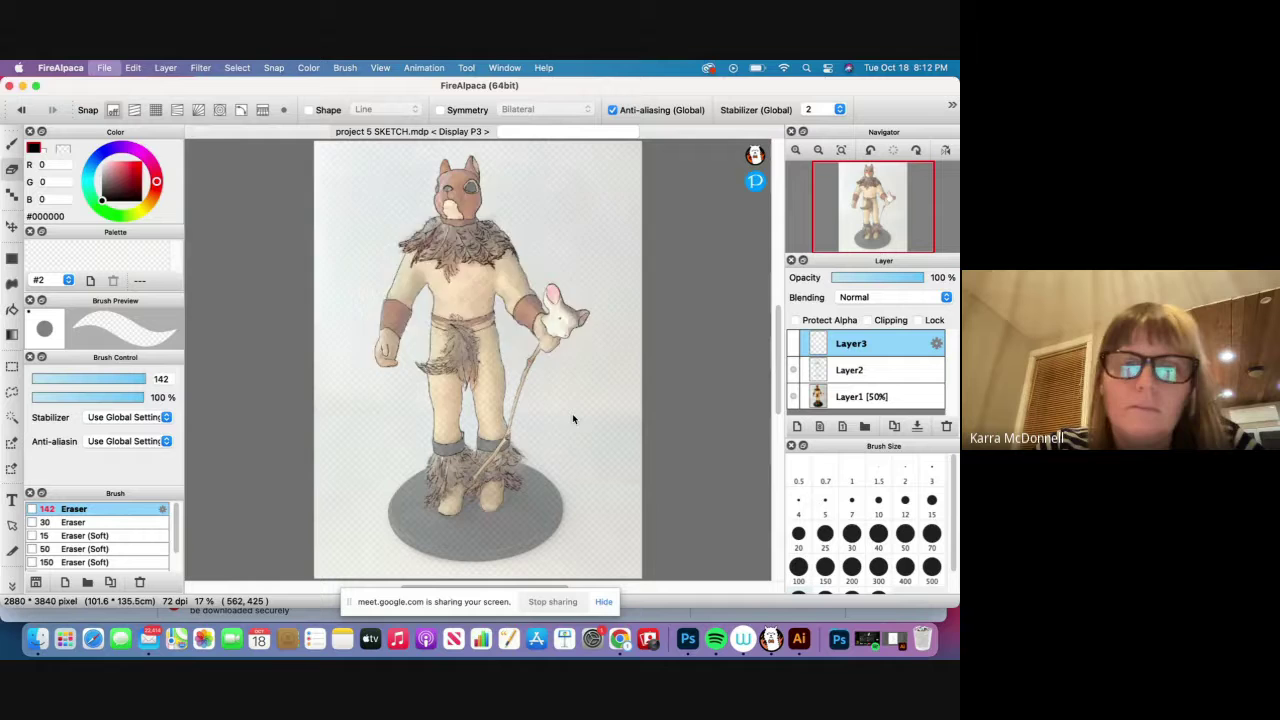
click(524, 287)
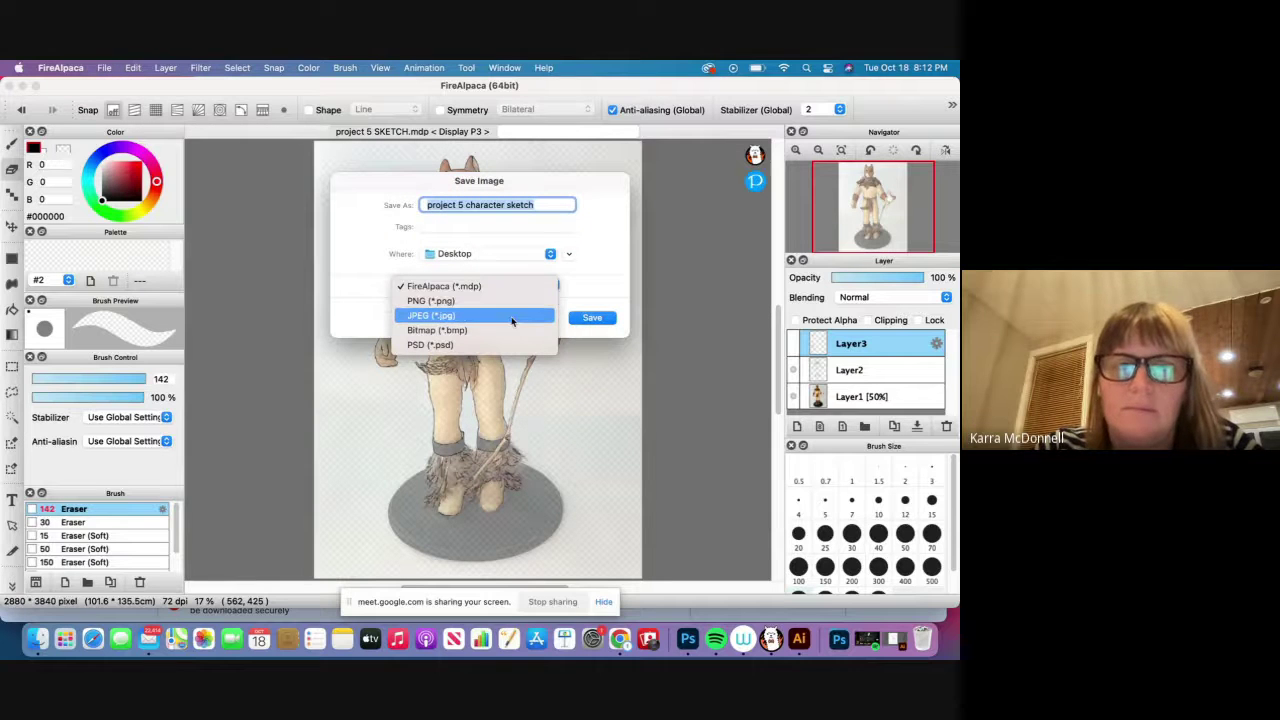
click(512, 316)
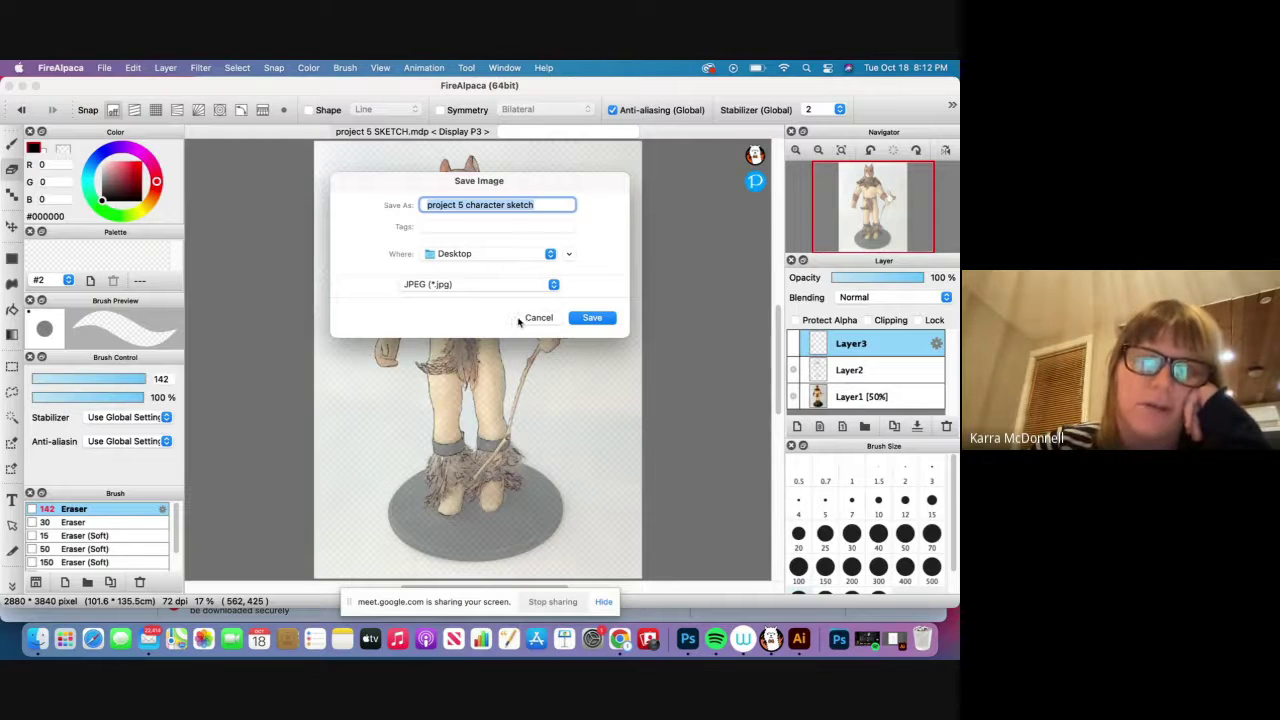
click(536, 317)
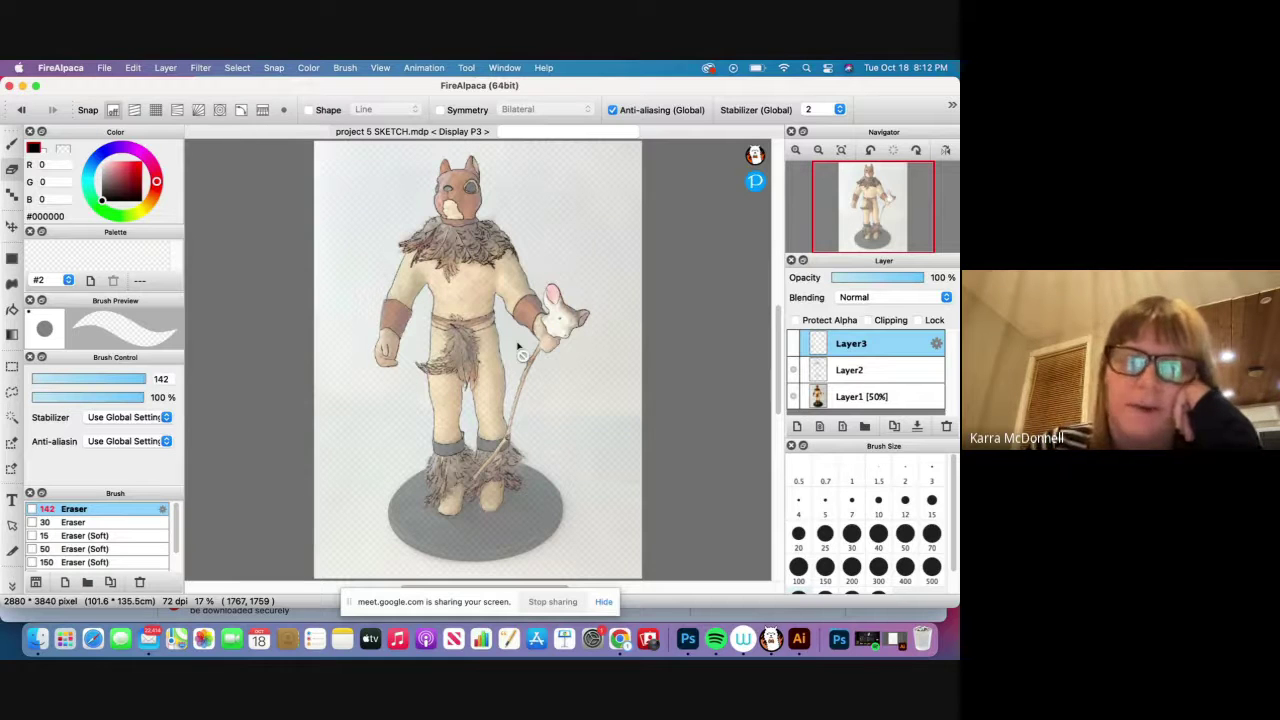
Toggle Layer1's visibility off, on, and off again so only the line sketch shows.
click(794, 397)
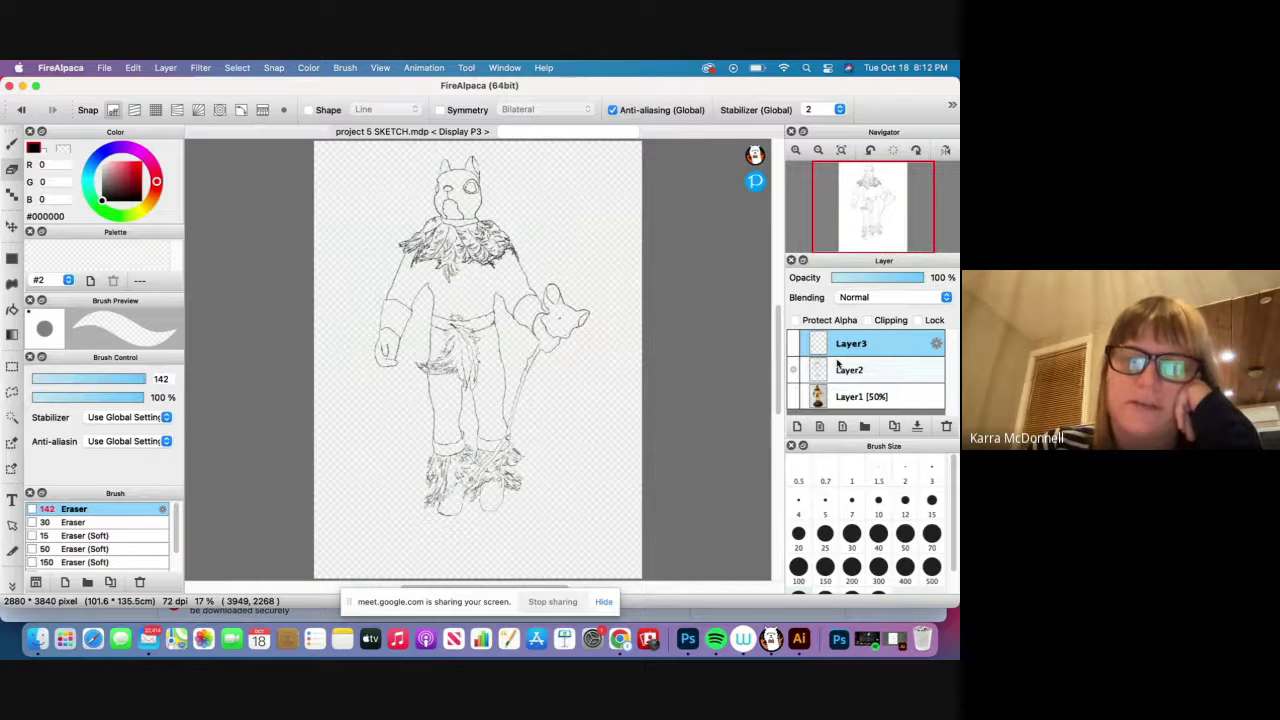
click(795, 398)
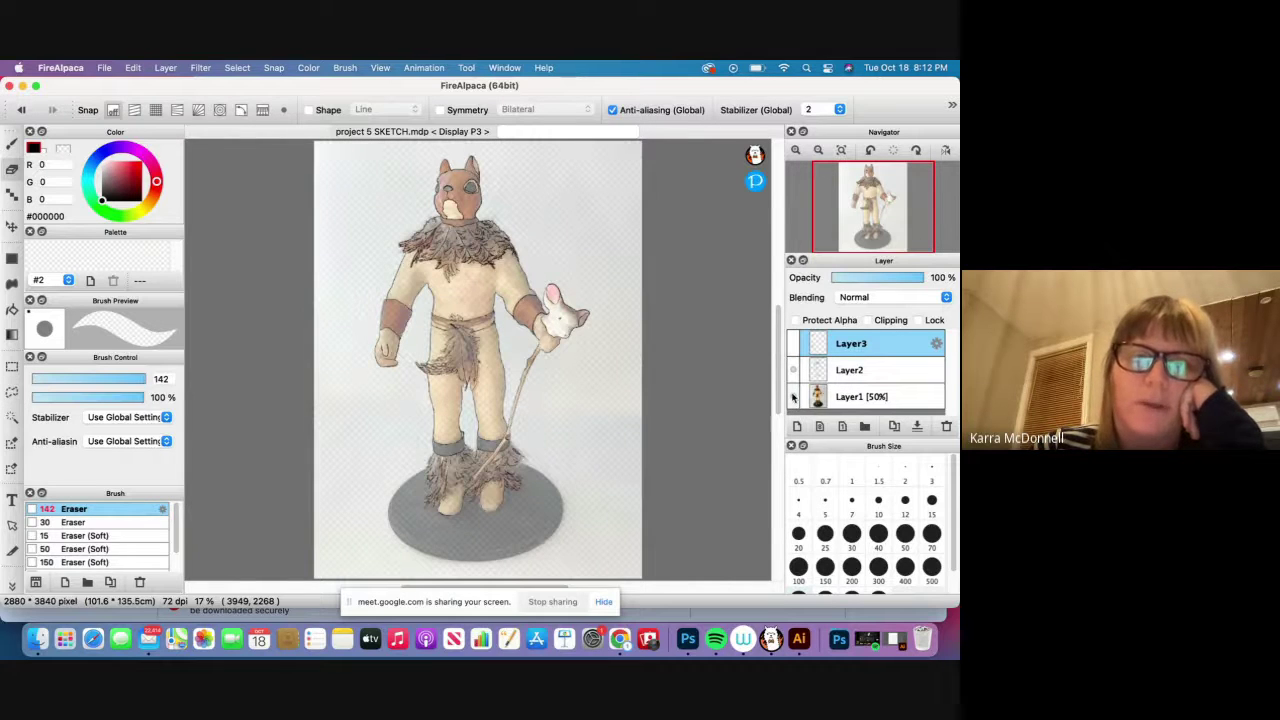
click(794, 398)
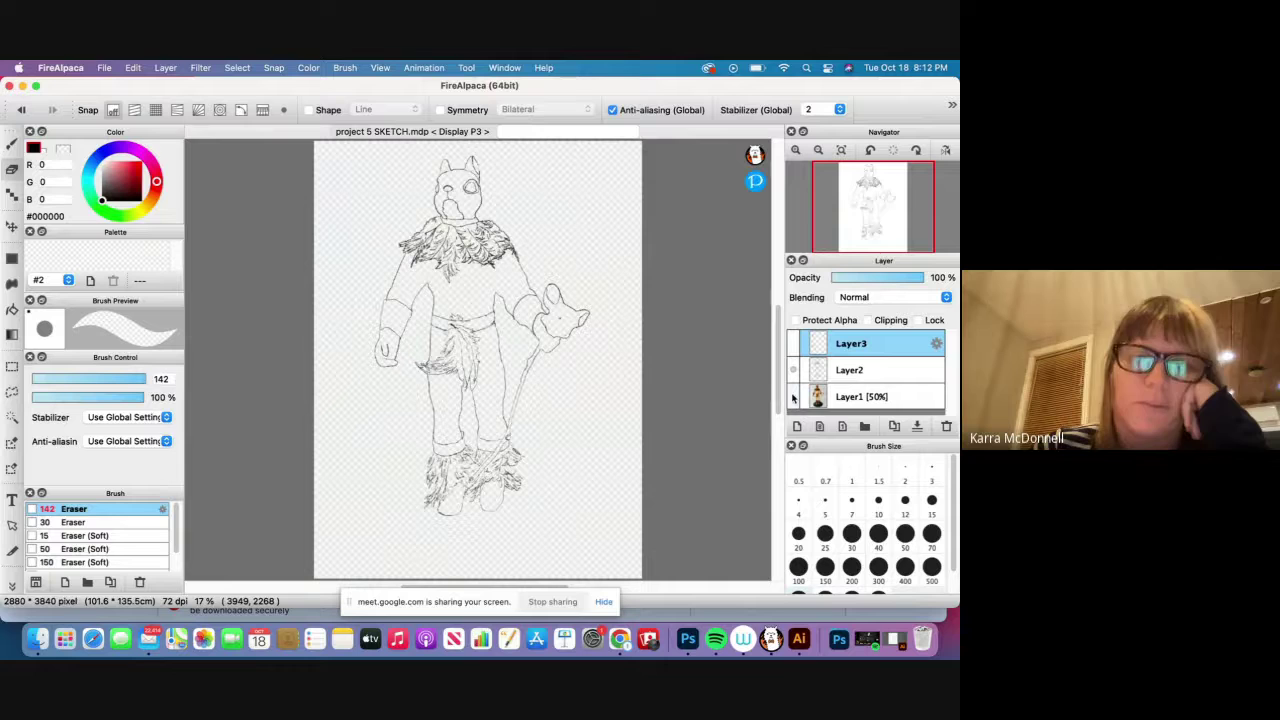
Restore the untitled Sea Ray Motel drawing in Illustrator and drag its window aside to uncover FireAlpaca.
click(897, 638)
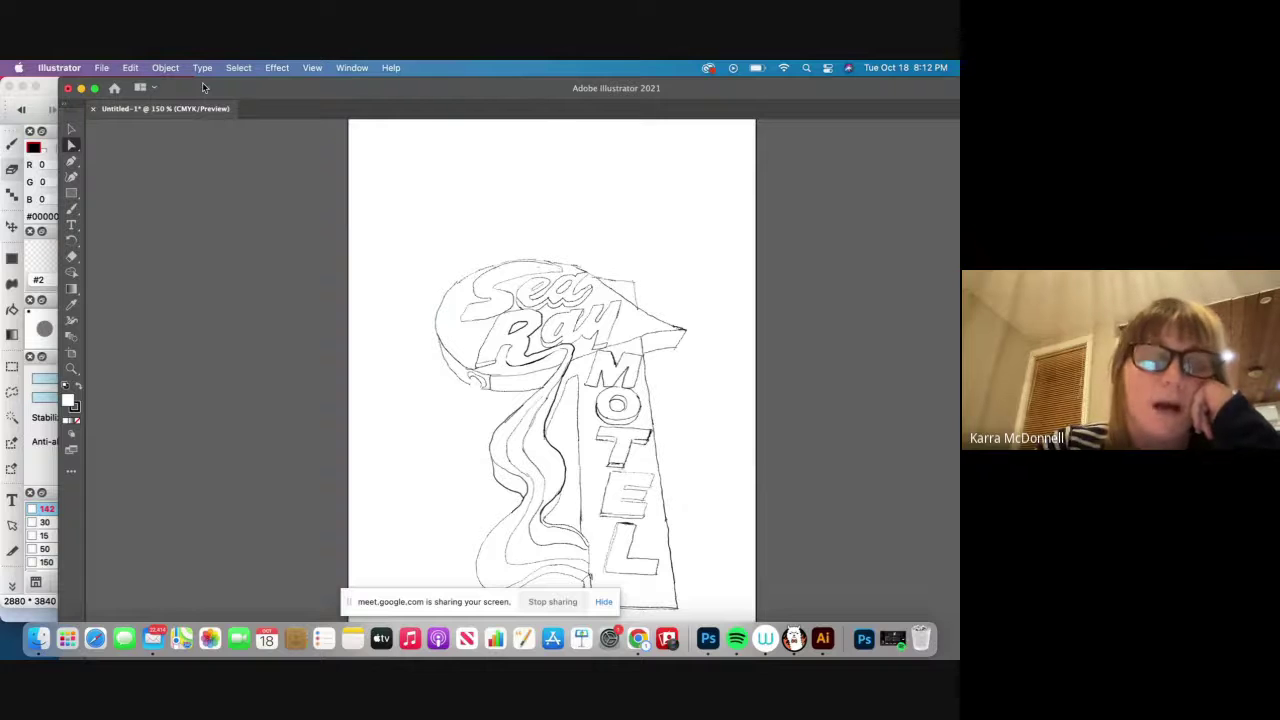
mouse_move(203, 87)
mouse_down()
mouse_move(290, 123)
mouse_move(726, 427)
mouse_up()
Make FireAlpaca active so project 5 SKETCH.mdp's traced outlines show in front.
click(653, 264)
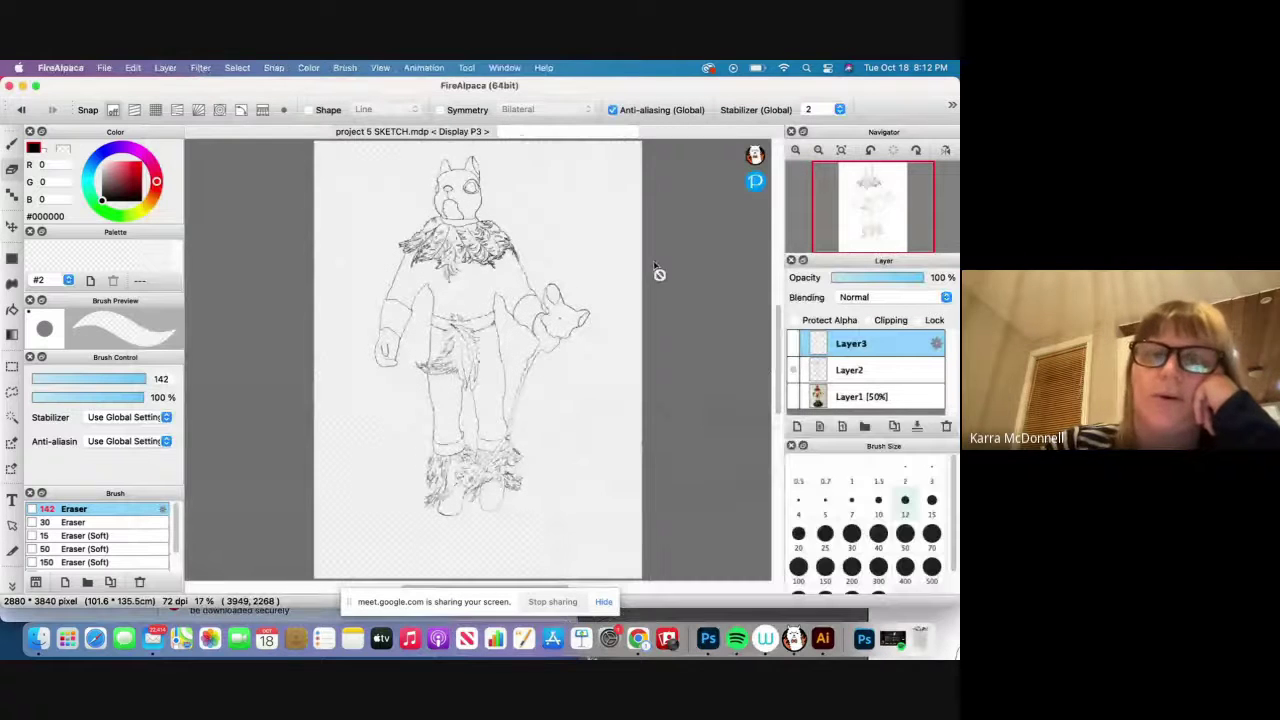